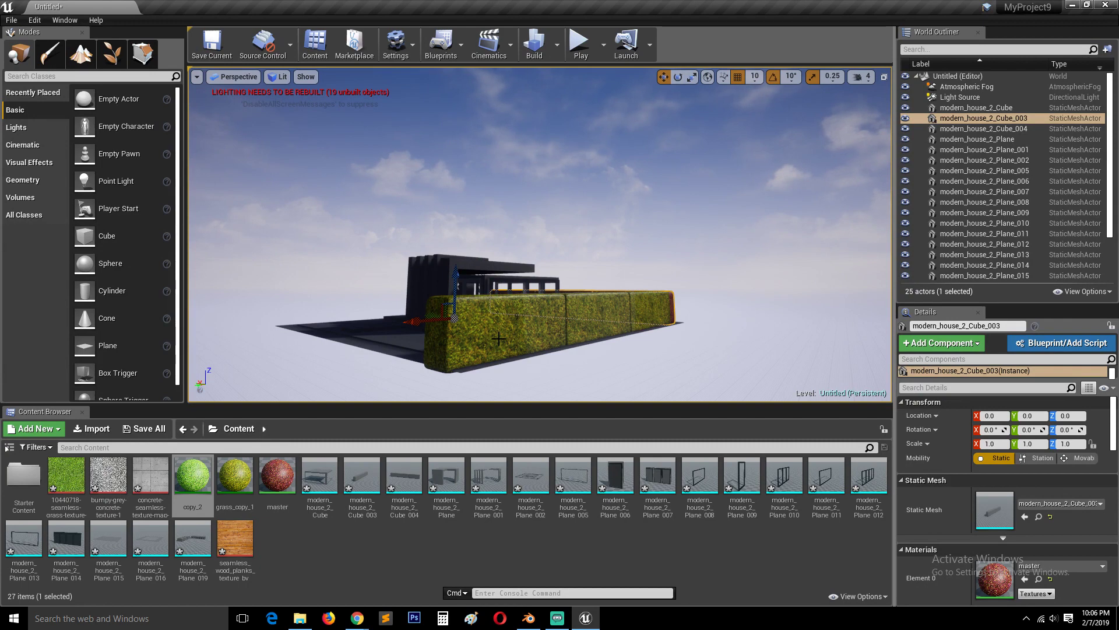
# Open the master material for editing and bring its texture and blend nodes into view
pyautogui.click(330, 558)
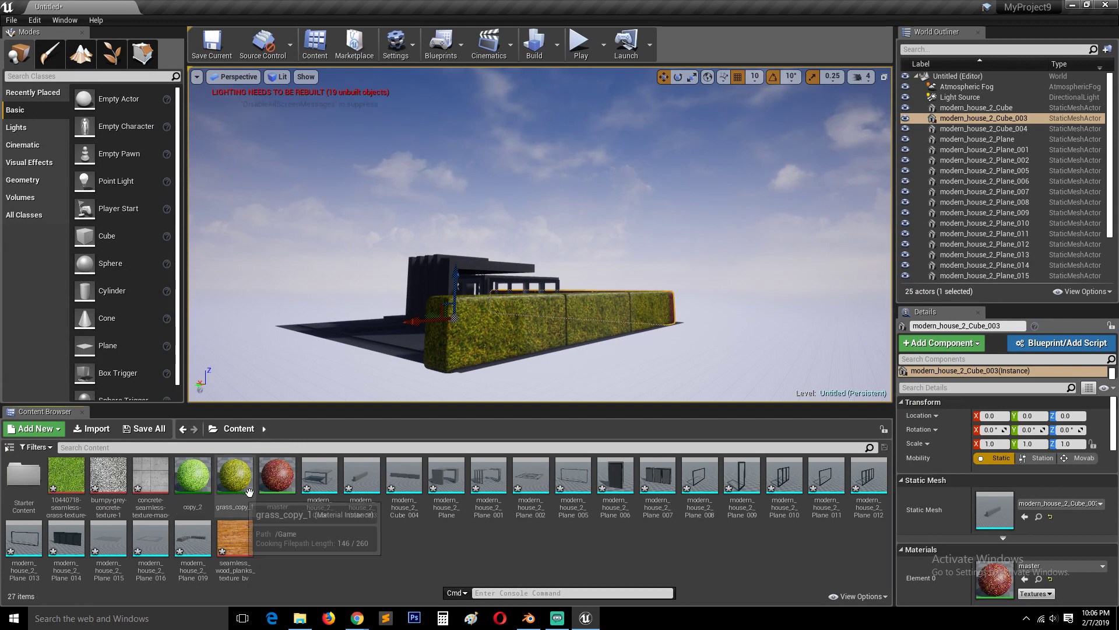
pyautogui.doubleClick(285, 511)
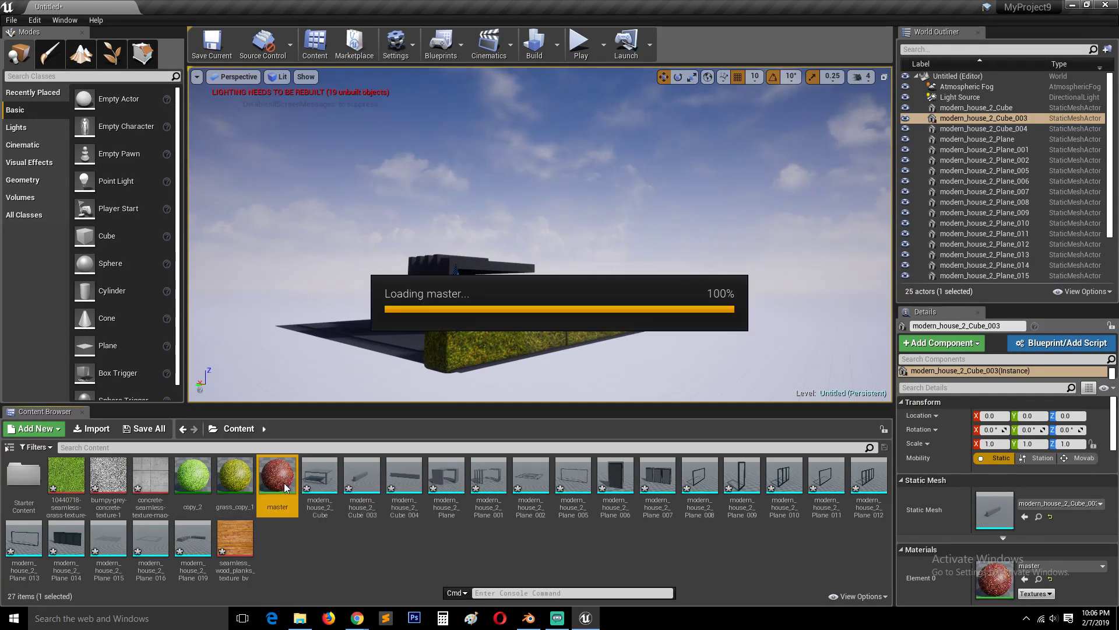
pyautogui.scroll(-4, 488, 194)
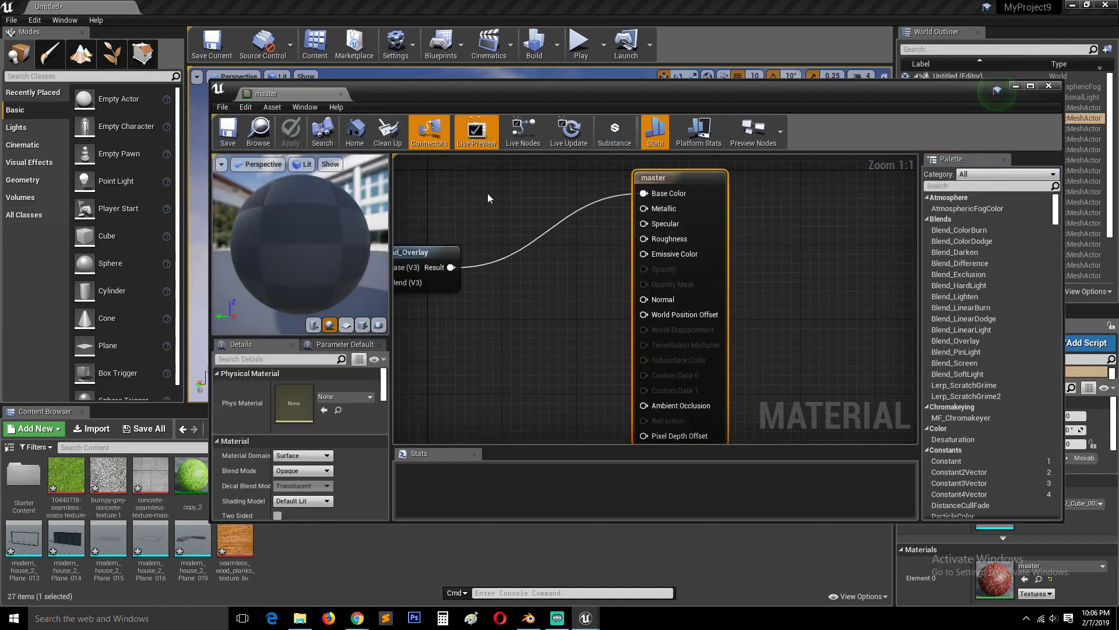
pyautogui.moveTo(652, 269); pyautogui.dragTo(613, 291, button='right')
pyautogui.scroll(4, 567, 286)
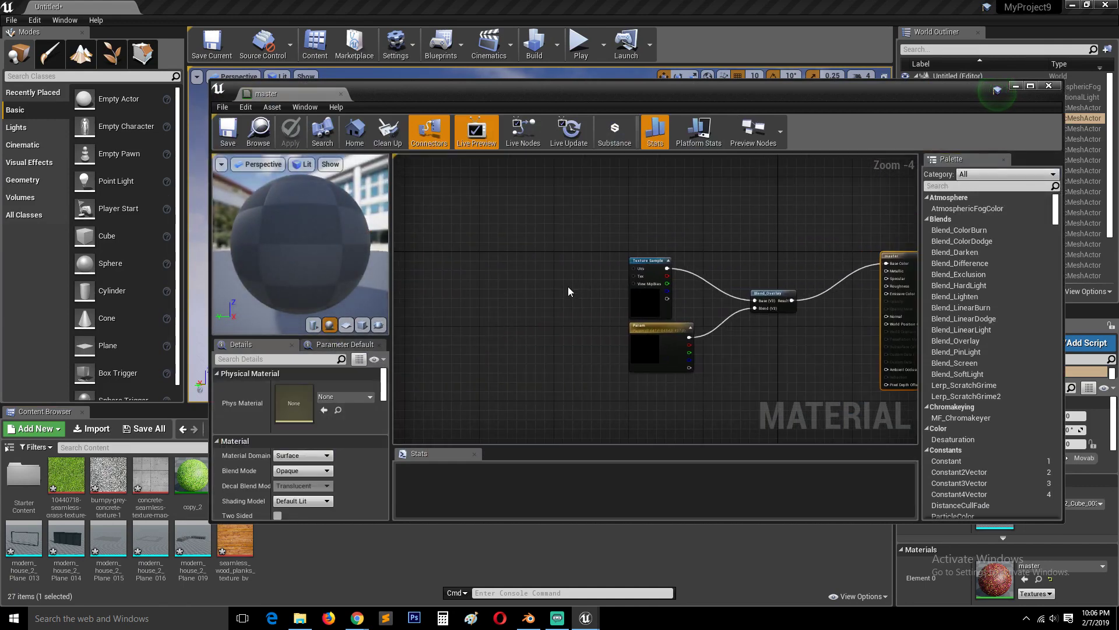
# Add a TextureCoordinate node in the empty graph area before the Texture Sample node
pyautogui.scroll(-1, 480, 260)
pyautogui.rightClick(473, 257)
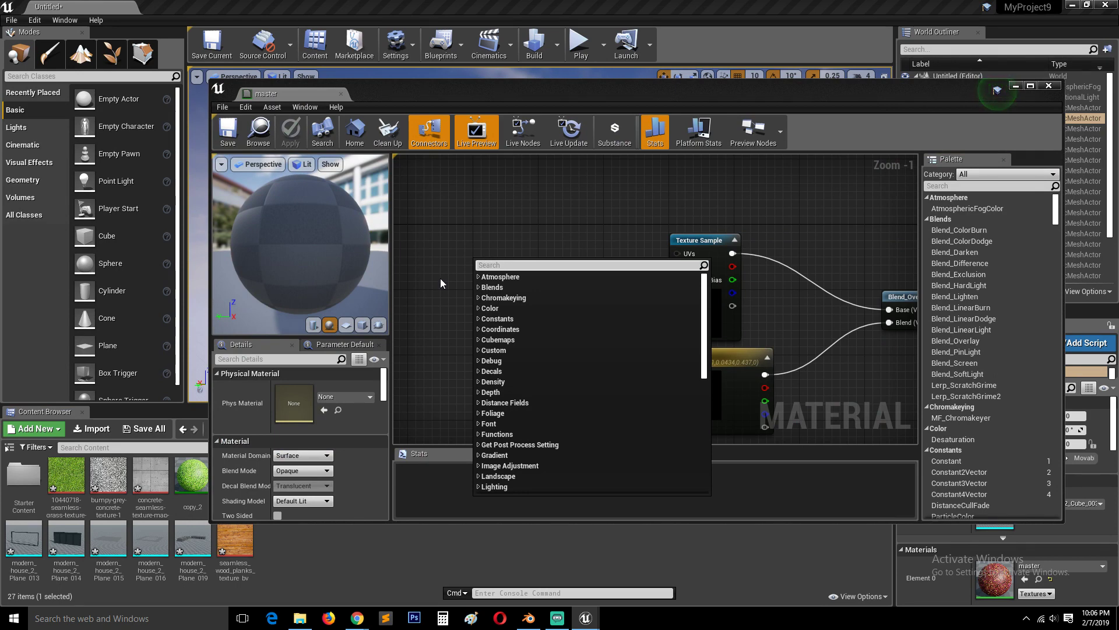
pyautogui.write('text')
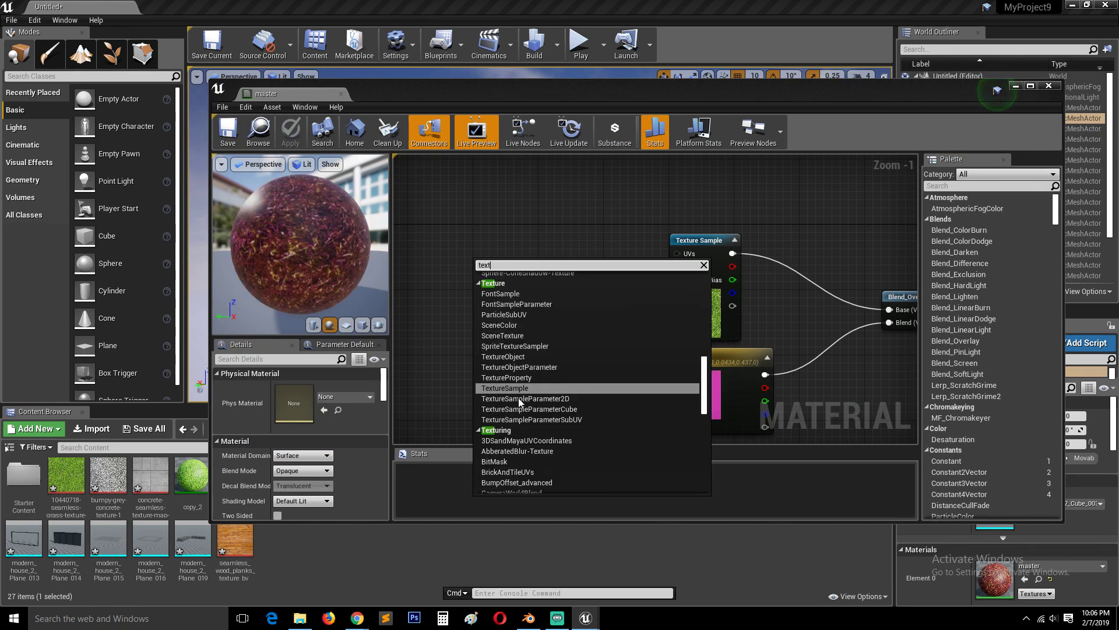
pyautogui.write('urec')
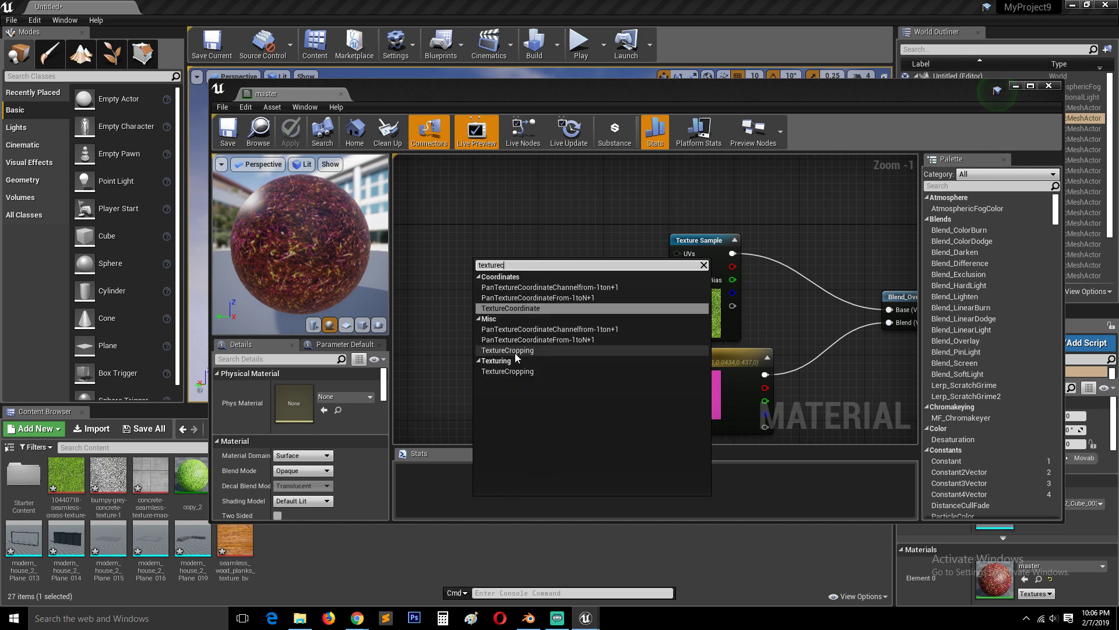
pyautogui.click(554, 309)
pyautogui.moveTo(502, 263); pyautogui.dragTo(469, 239)
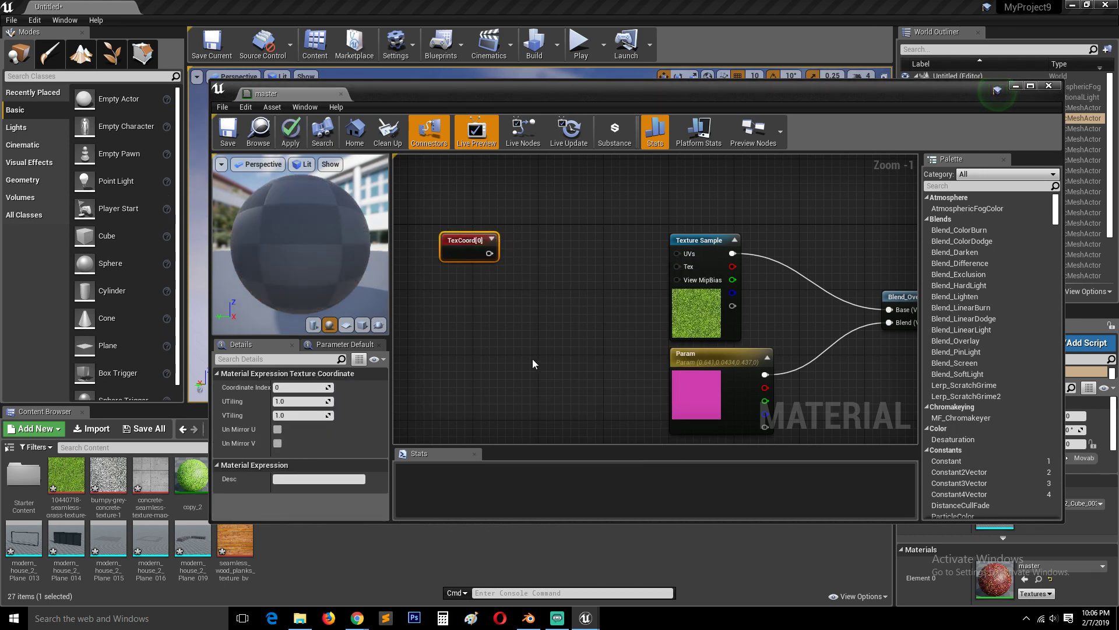
pyautogui.rightClick(530, 254)
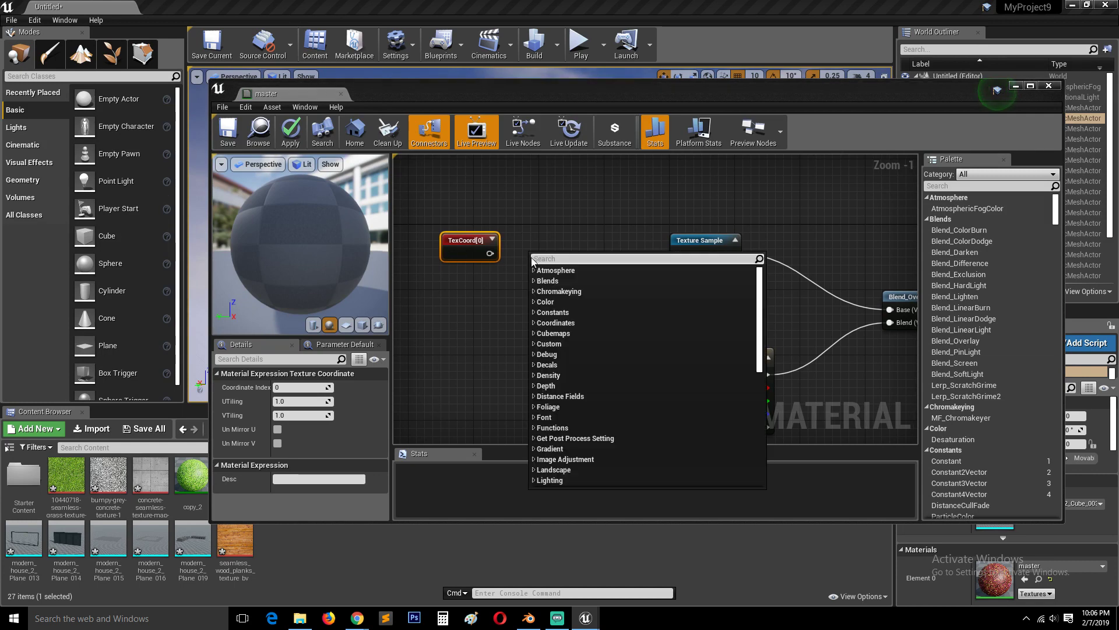
pyautogui.click(459, 243)
pyautogui.click(592, 237)
pyautogui.click(470, 248)
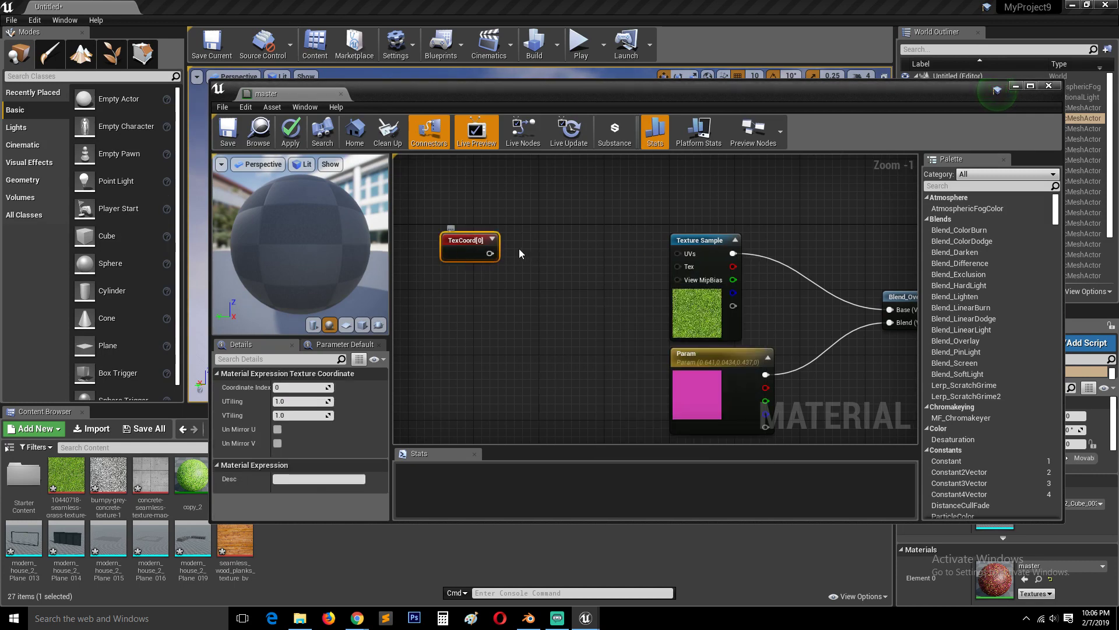
pyautogui.rightClick(468, 294)
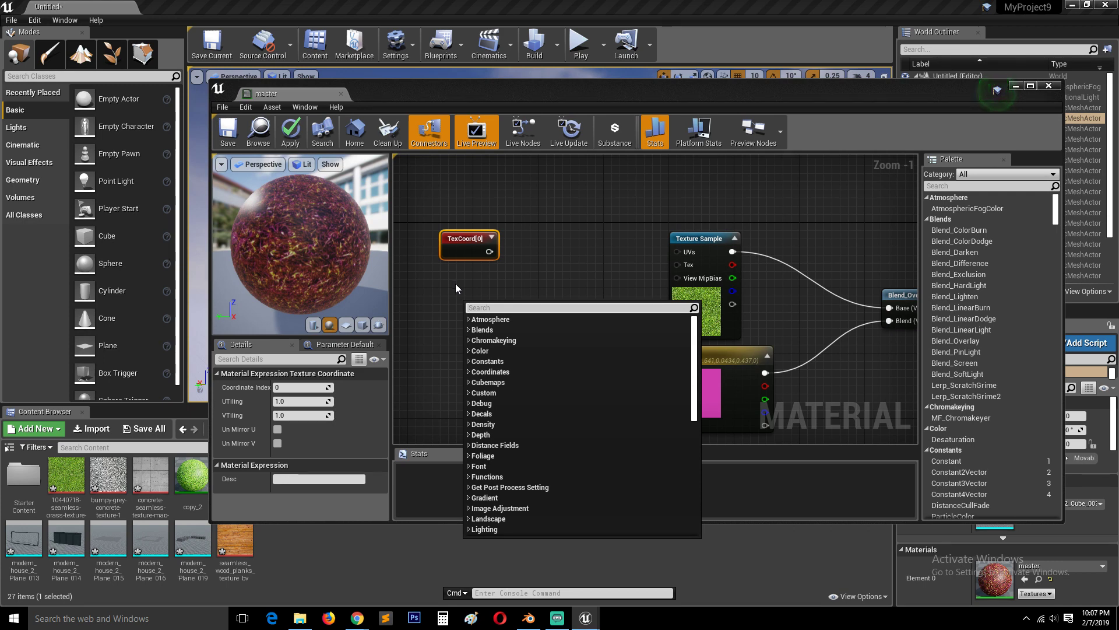
pyautogui.click(463, 225)
pyautogui.click(469, 248)
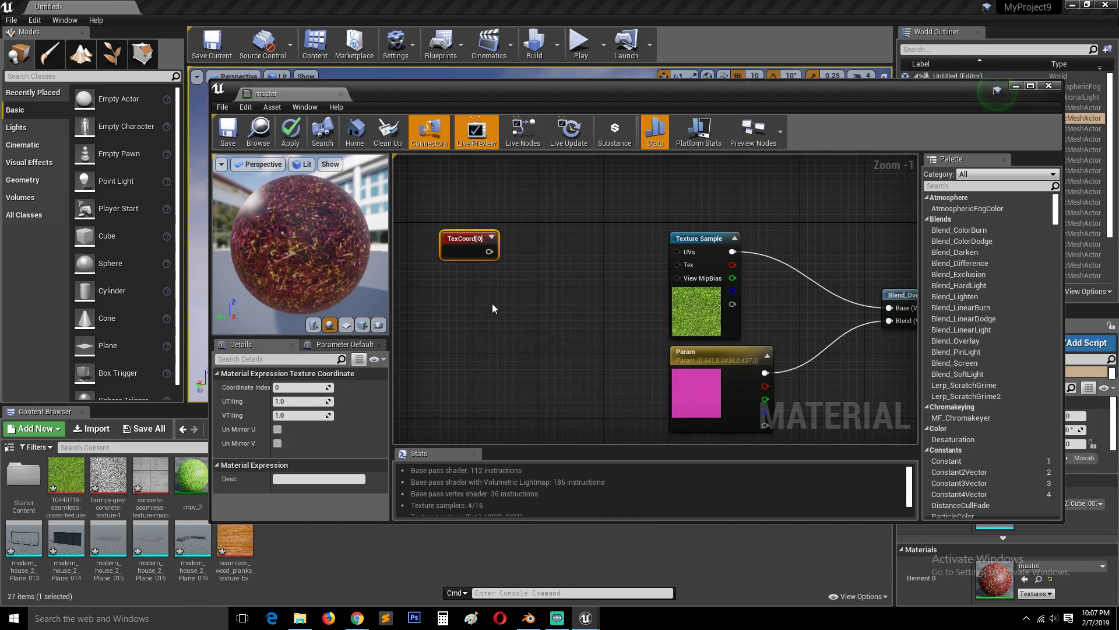
pyautogui.rightClick(490, 299)
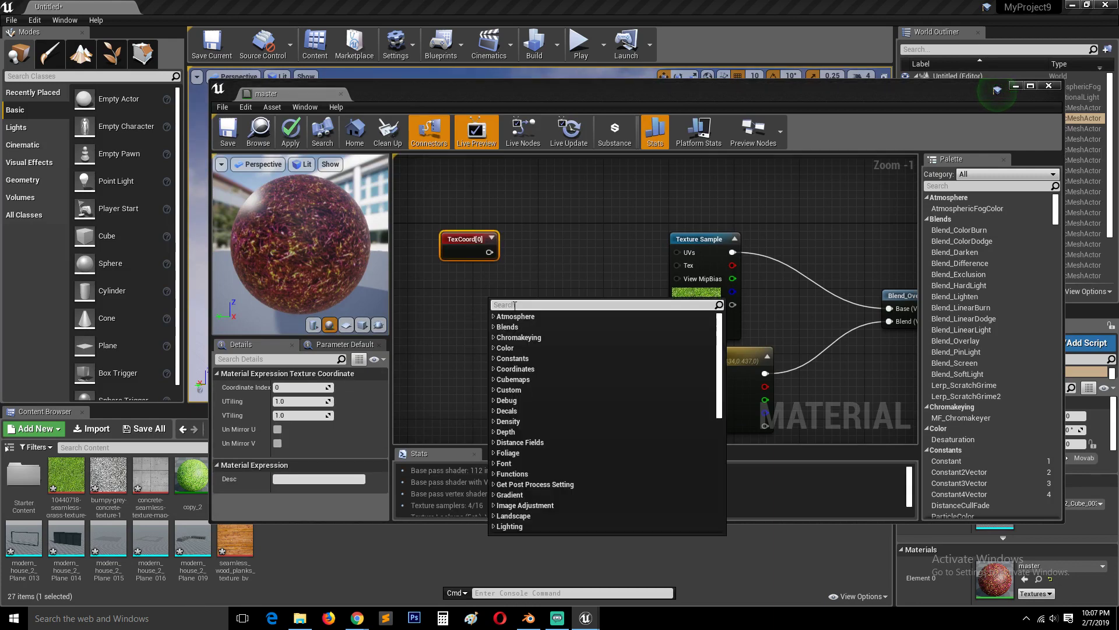
pyautogui.click(486, 307)
# Add a Multiply node and place it between the TexCoord and Texture Sample nodes
pyautogui.rightClick(481, 284)
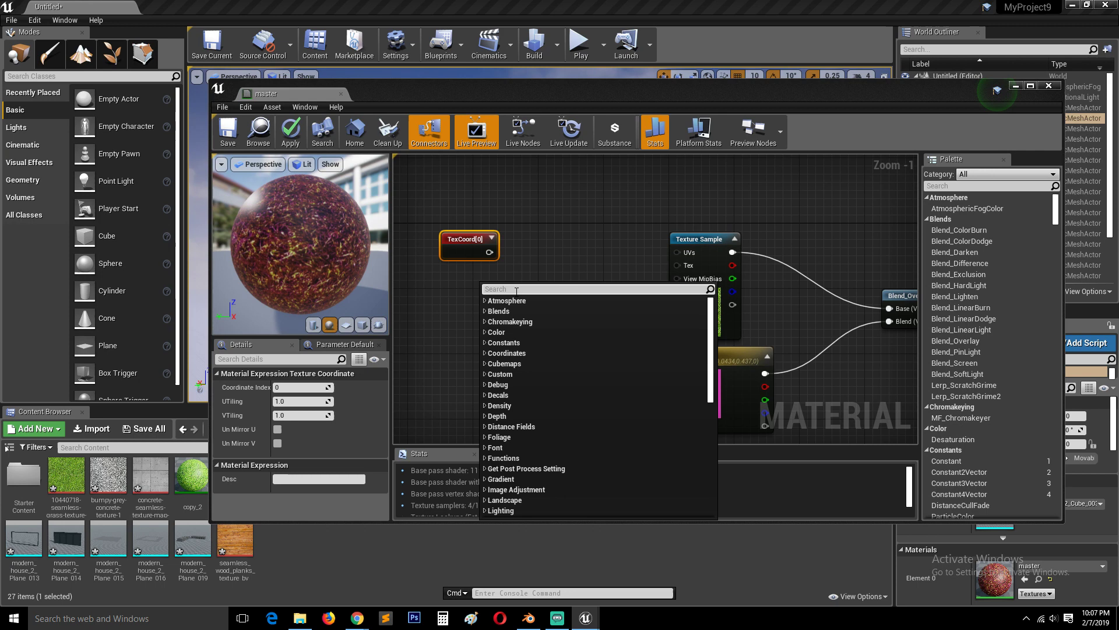
pyautogui.write('mul')
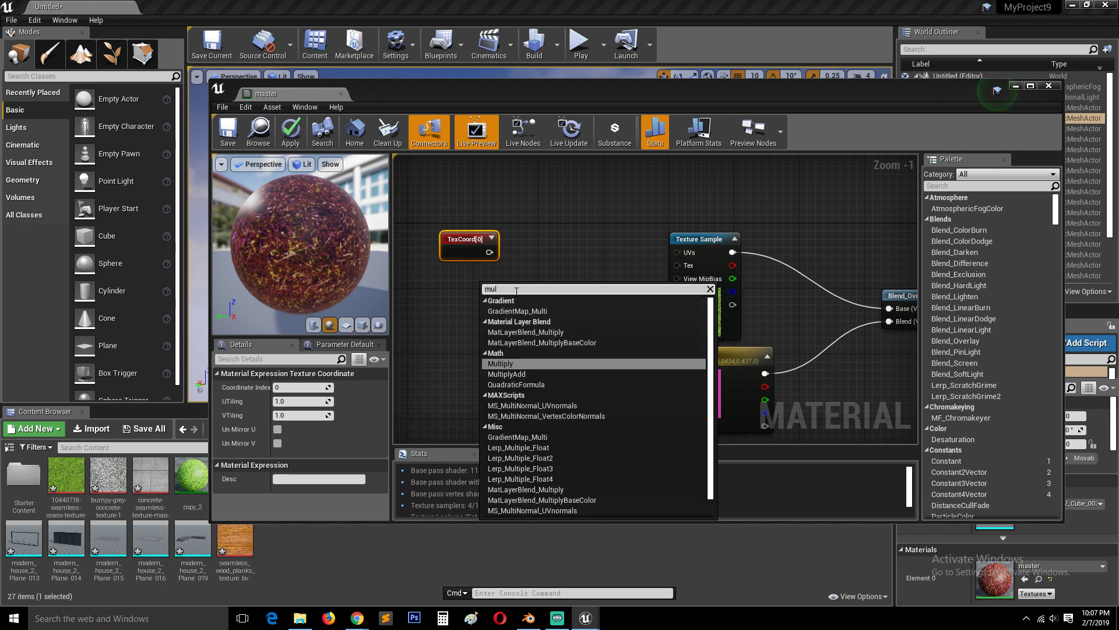
pyautogui.click(510, 363)
pyautogui.moveTo(501, 283); pyautogui.dragTo(586, 246)
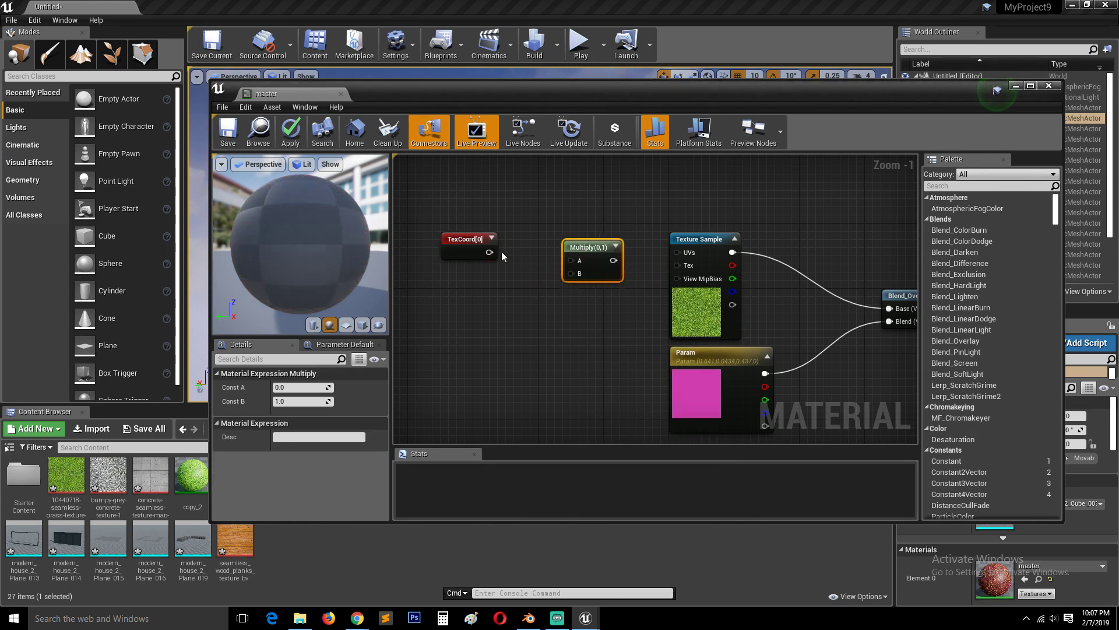
# Connect TexCoord to Multiply's A input and the Multiply output to the Texture Sample's UVs
pyautogui.click(472, 243)
pyautogui.moveTo(489, 252); pyautogui.dragTo(677, 252)
pyautogui.click(583, 277)
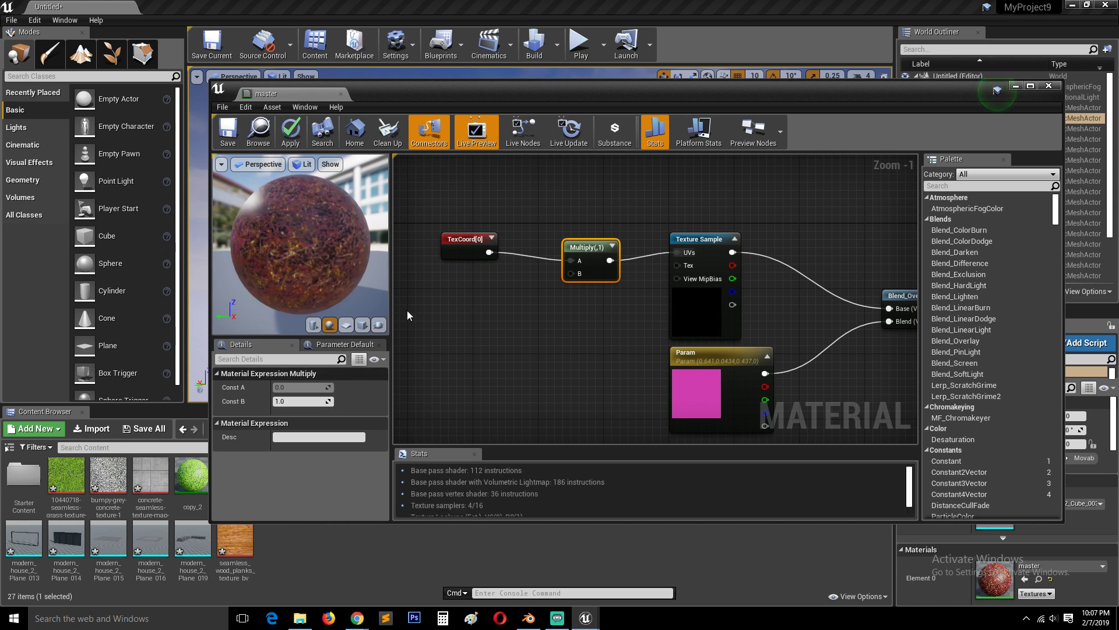
# Add a Constant node connected to Multiply's B input and place it below the TexCoord node
pyautogui.moveTo(613, 86); pyautogui.dragTo(648, 184)
pyautogui.moveTo(629, 378); pyautogui.dragTo(550, 408)
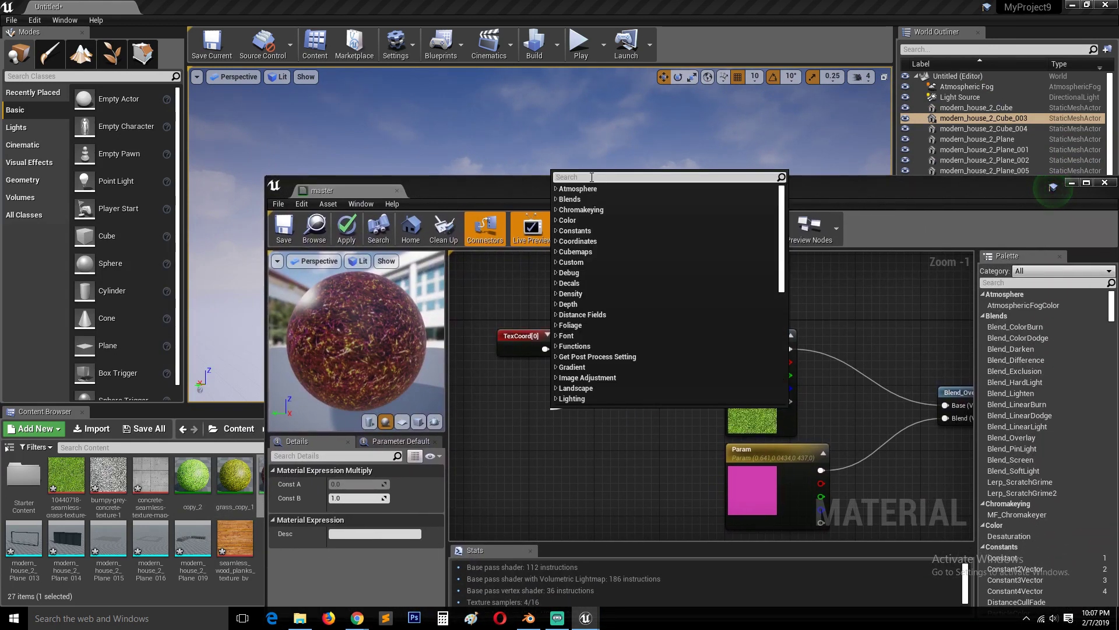
pyautogui.write('con')
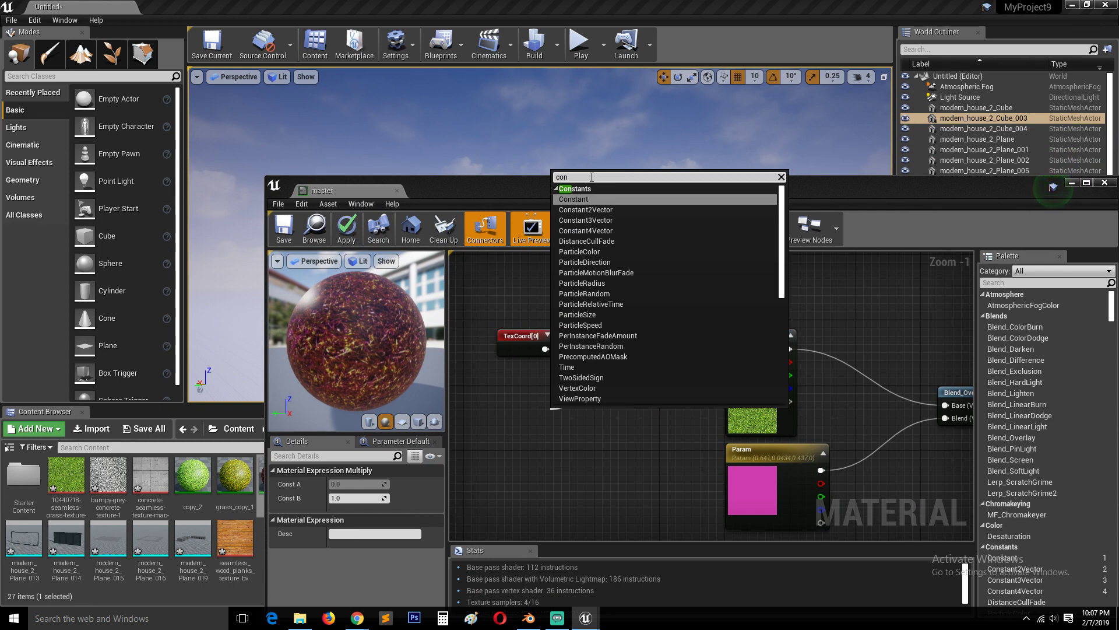
pyautogui.click(612, 199)
pyautogui.moveTo(556, 415); pyautogui.dragTo(525, 418)
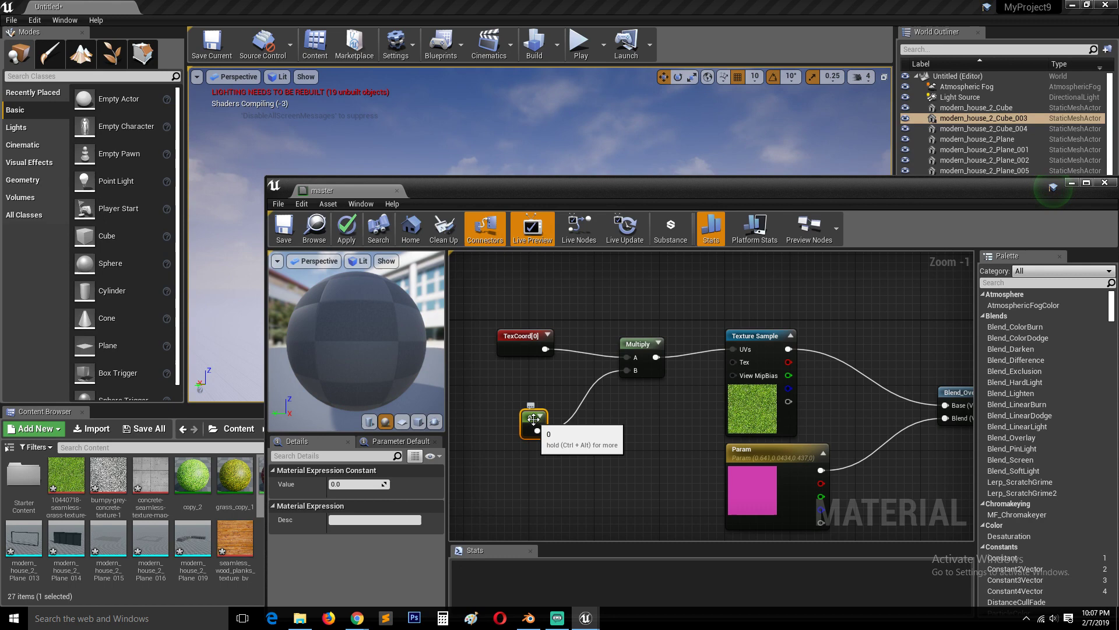
# Convert the constant feeding Multiply's B input to a parameter, keeping the default name Param
pyautogui.rightClick(532, 418)
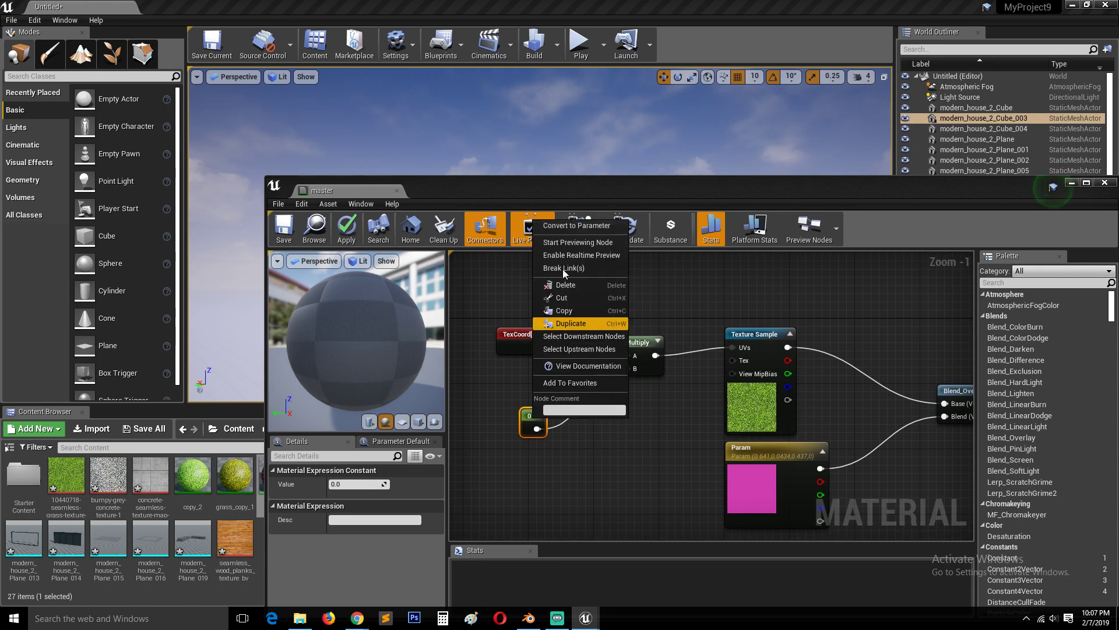
pyautogui.click(567, 227)
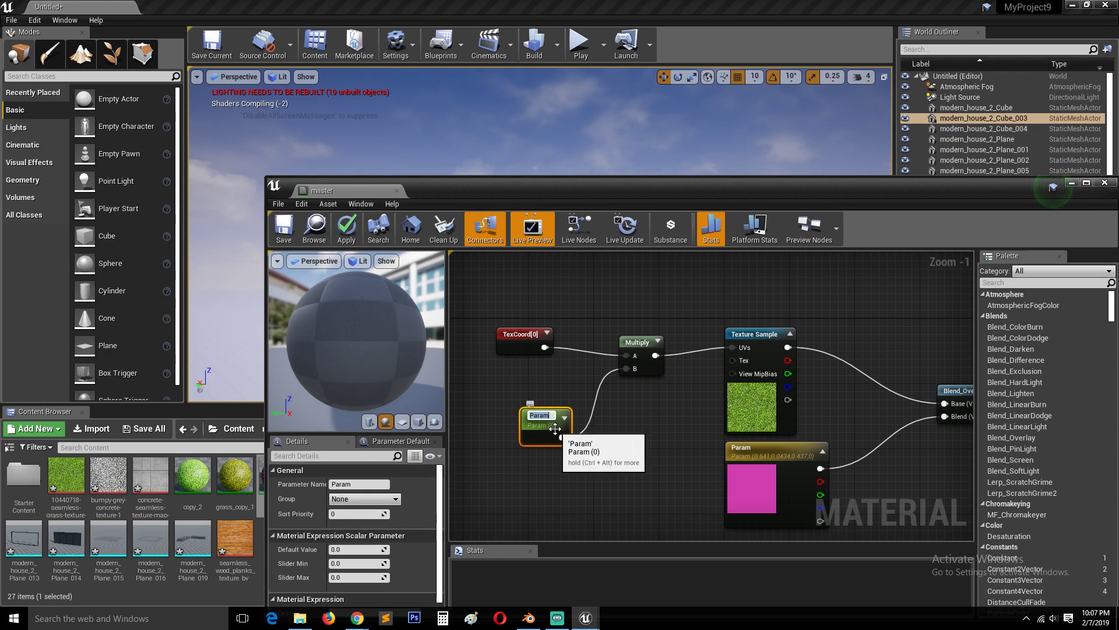
pyautogui.press('Return')
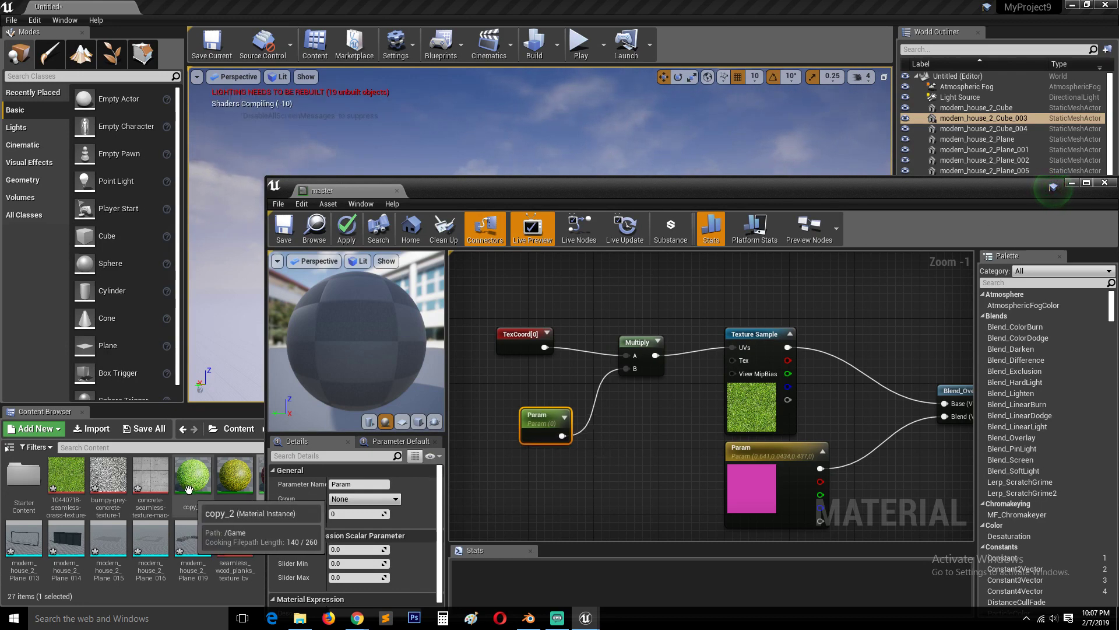
# Delete the scalar Param node connected to Multiply's B input
pyautogui.click(548, 414)
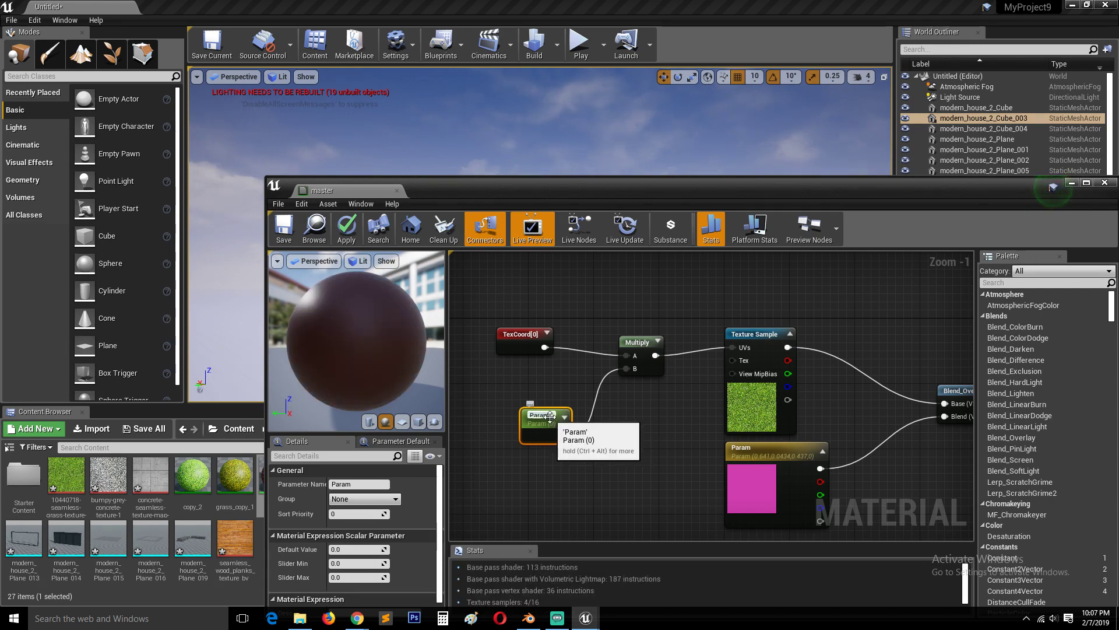
pyautogui.press('BackSpace')
pyautogui.click(562, 395)
pyautogui.click(548, 431)
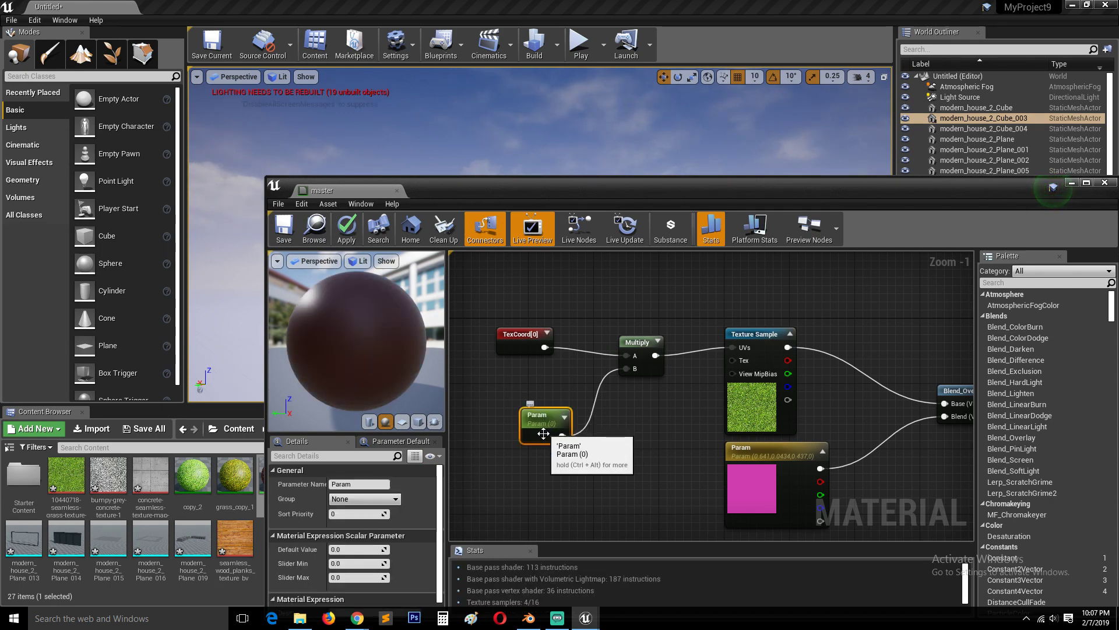
pyautogui.press('Delete')
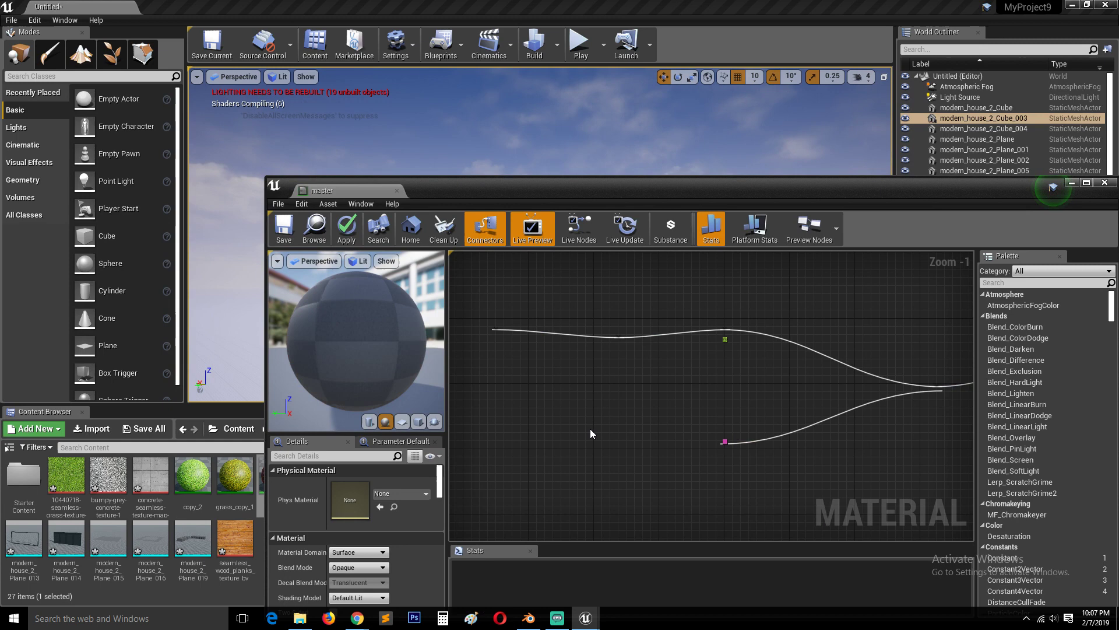
# Create a new plain Constant node wired to Multiply's B input and position it below TexCoord
pyautogui.moveTo(627, 369); pyautogui.dragTo(550, 451)
pyautogui.write('cons')
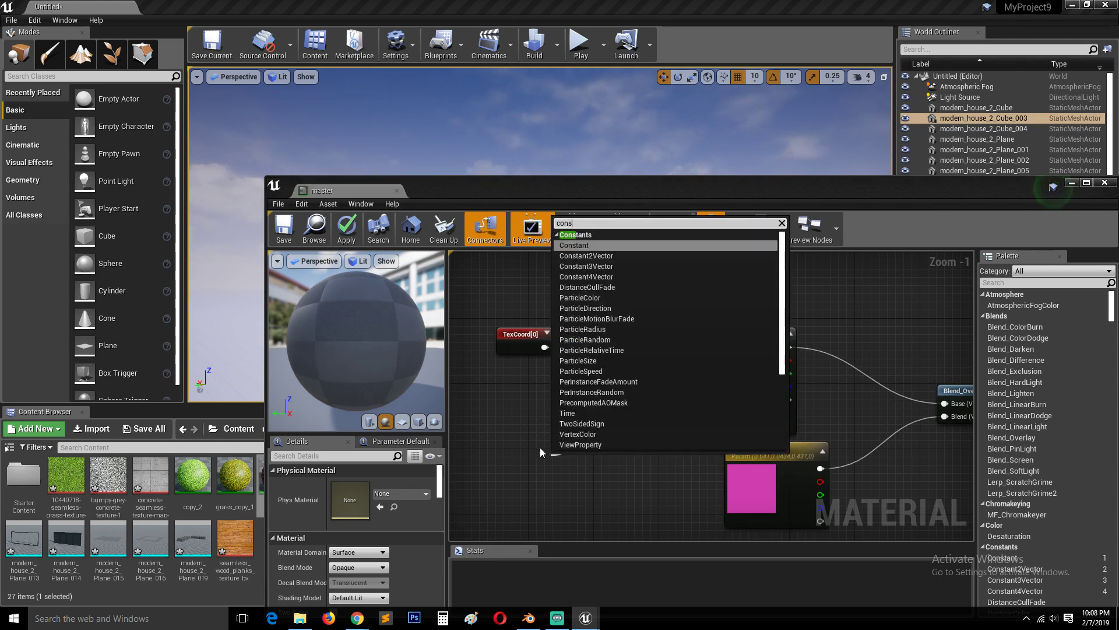
pyautogui.click(599, 245)
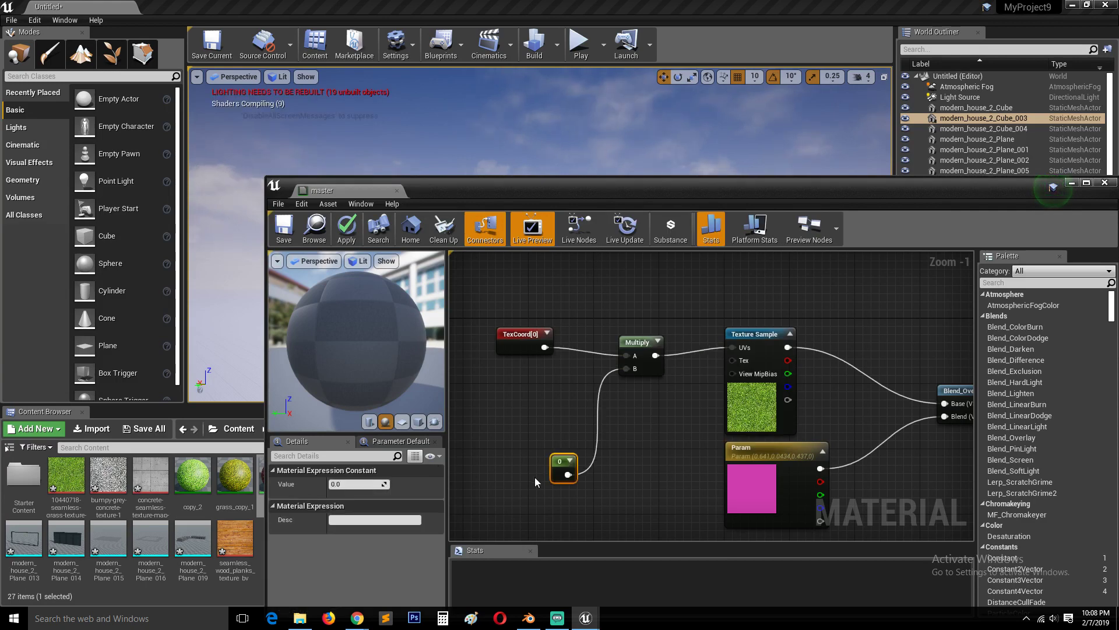
pyautogui.moveTo(560, 463); pyautogui.dragTo(508, 438)
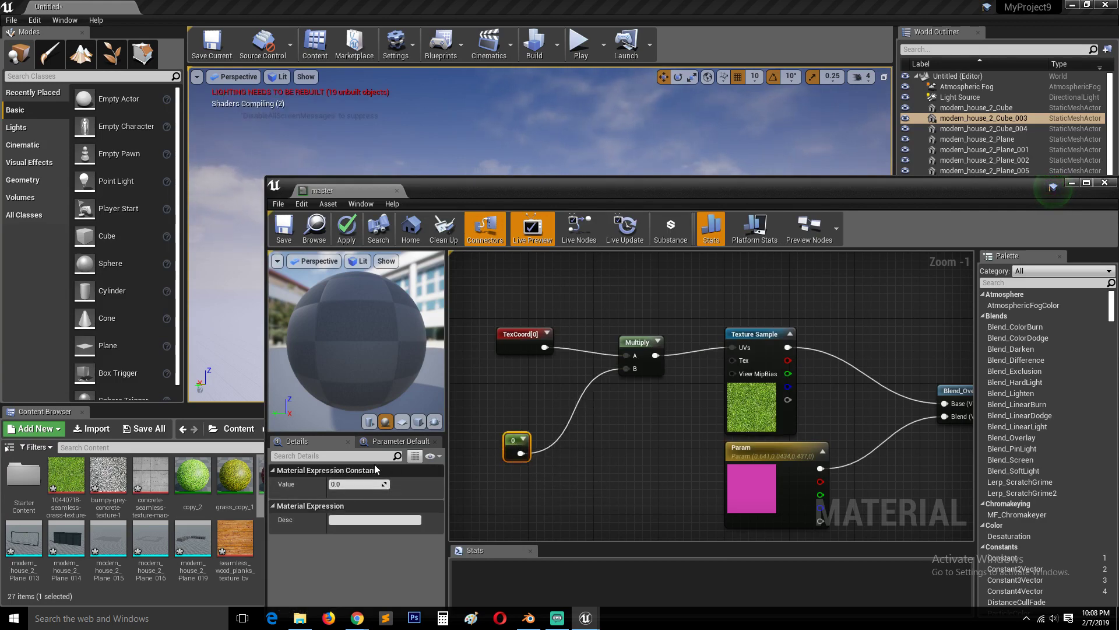
# Set the constant's value to 10
pyautogui.click(344, 484)
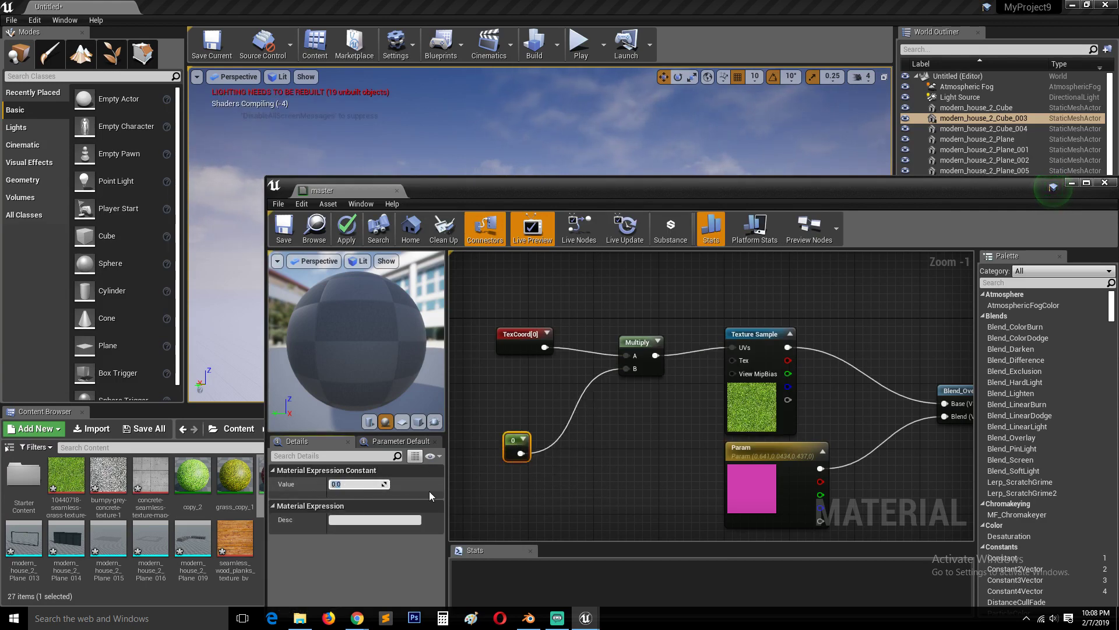
pyautogui.write('10')
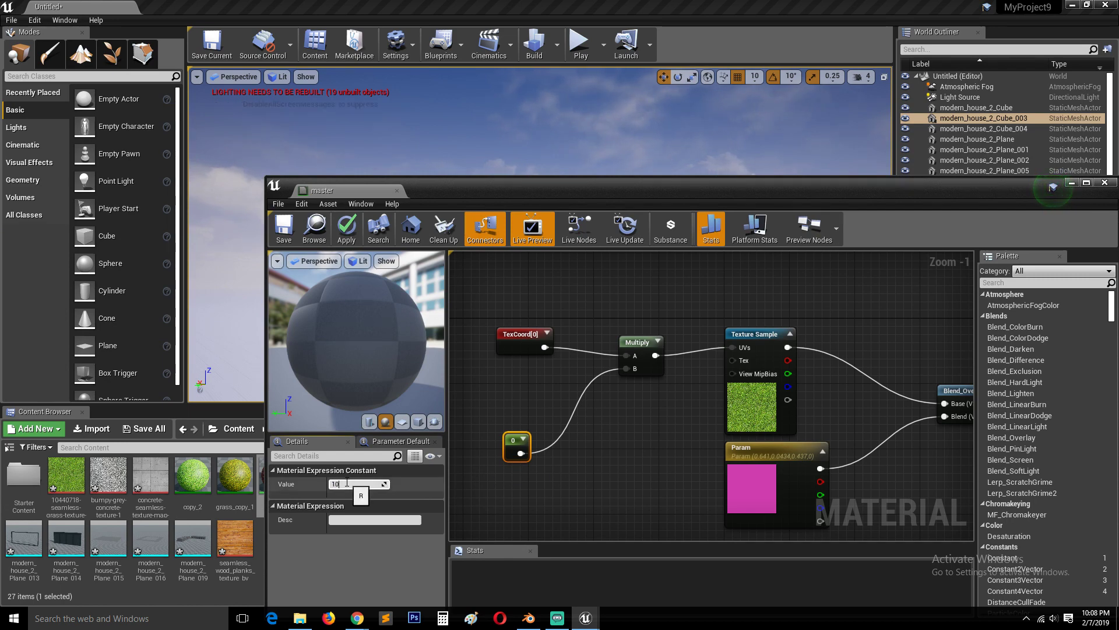
pyautogui.press('Return')
pyautogui.click(559, 410)
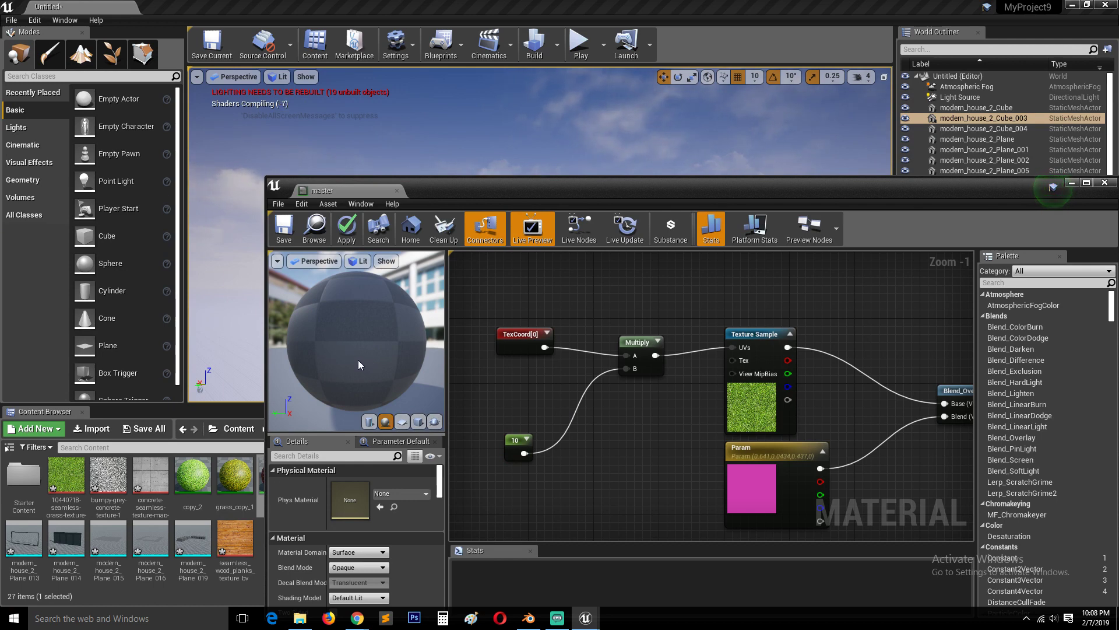
# Move the material editor window clear of the hedge in the level viewport and save the master material
pyautogui.moveTo(733, 187); pyautogui.dragTo(686, 152)
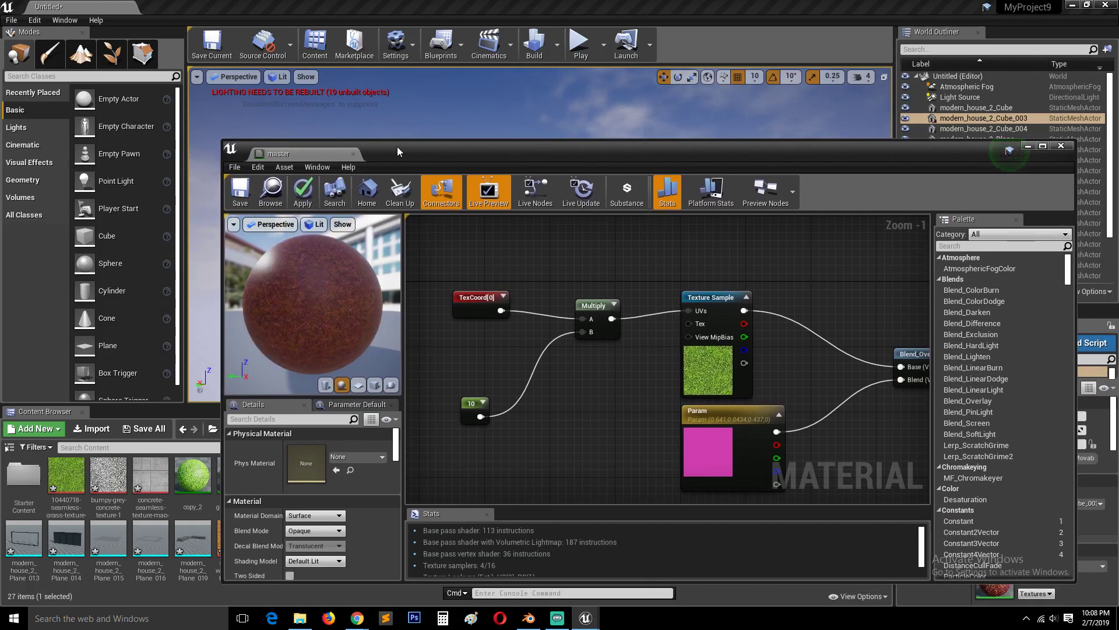
pyautogui.moveTo(413, 159); pyautogui.dragTo(691, 348)
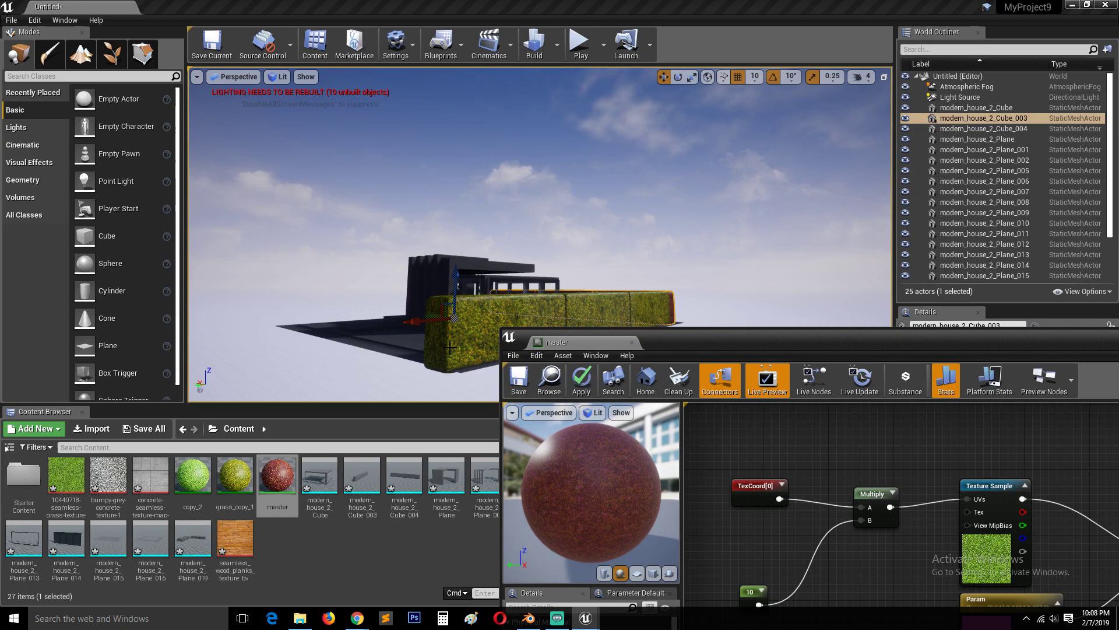
pyautogui.click(523, 387)
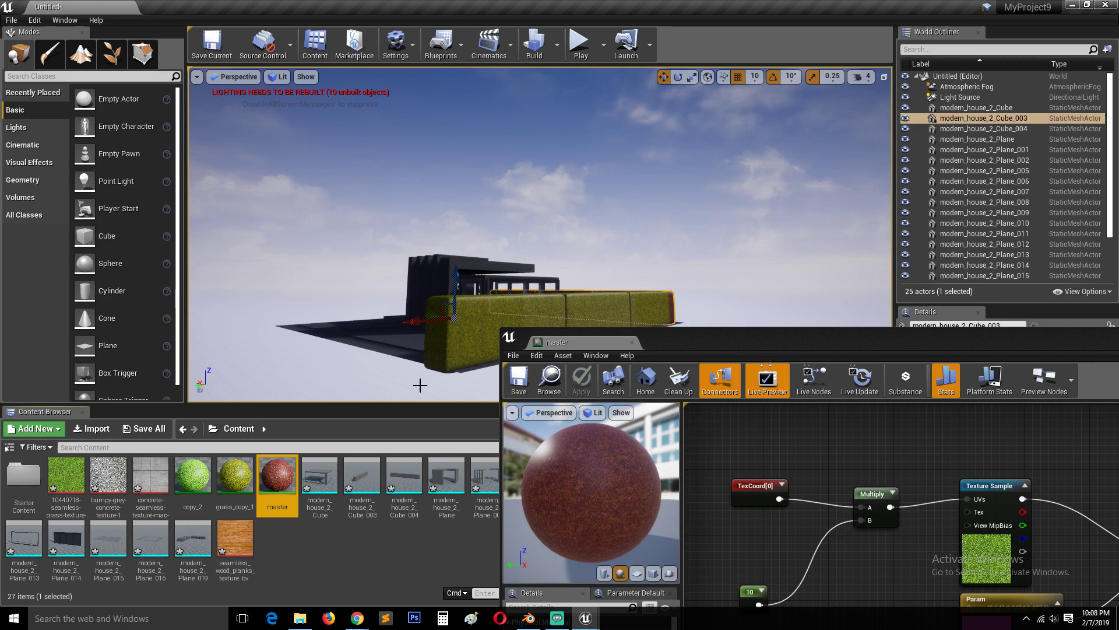
# Examine the grass texture's tiling on the hedge from several sides in the level viewport
pyautogui.keyDown('alt'); pyautogui.moveTo(729, 259); pyautogui.dragTo(536, 236); pyautogui.keyUp('alt')
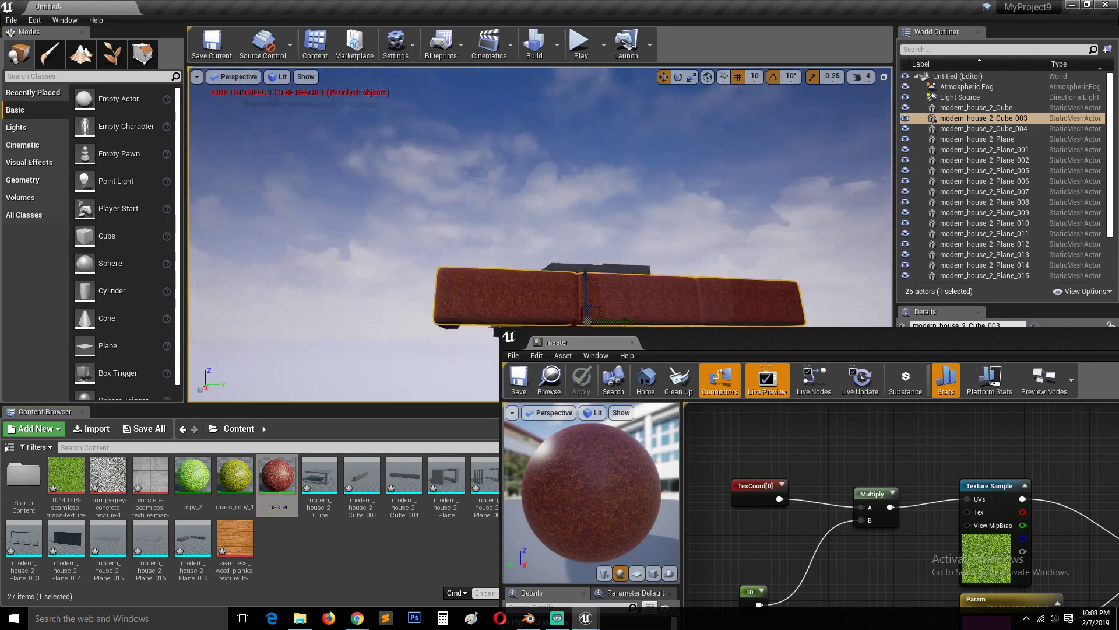
pyautogui.scroll(2, 581, 248)
pyautogui.keyDown('alt'); pyautogui.moveTo(410, 237); pyautogui.dragTo(636, 233); pyautogui.keyUp('alt')
pyautogui.scroll(-1, 411, 236)
pyautogui.scroll(2, 324, 241)
pyautogui.keyDown('alt'); pyautogui.moveTo(324, 241); pyautogui.dragTo(314, 218); pyautogui.keyUp('alt')
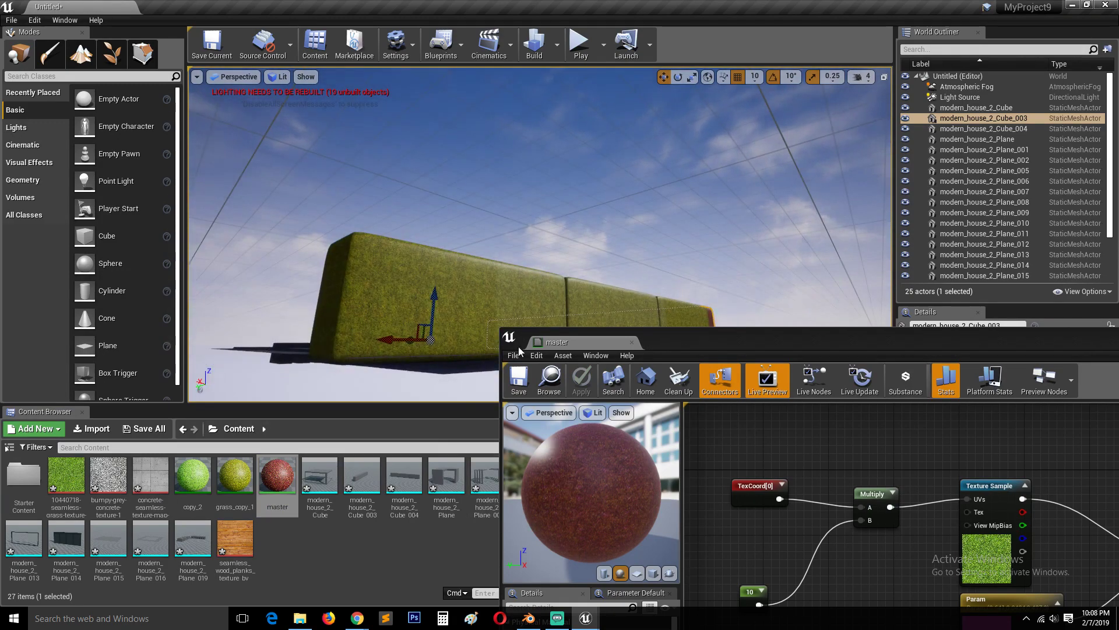
# Open the grass_copy_1 material instance and check which parameters it exposes, then minimize the material editor
pyautogui.moveTo(941, 342); pyautogui.dragTo(672, 352)
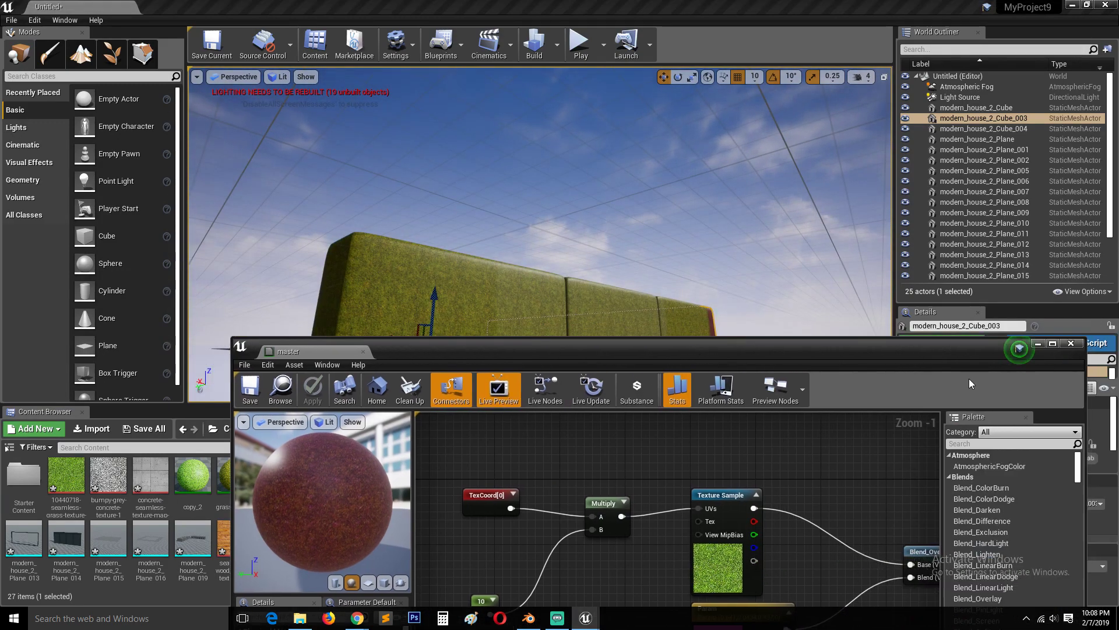
pyautogui.click(1038, 344)
pyautogui.doubleClick(236, 484)
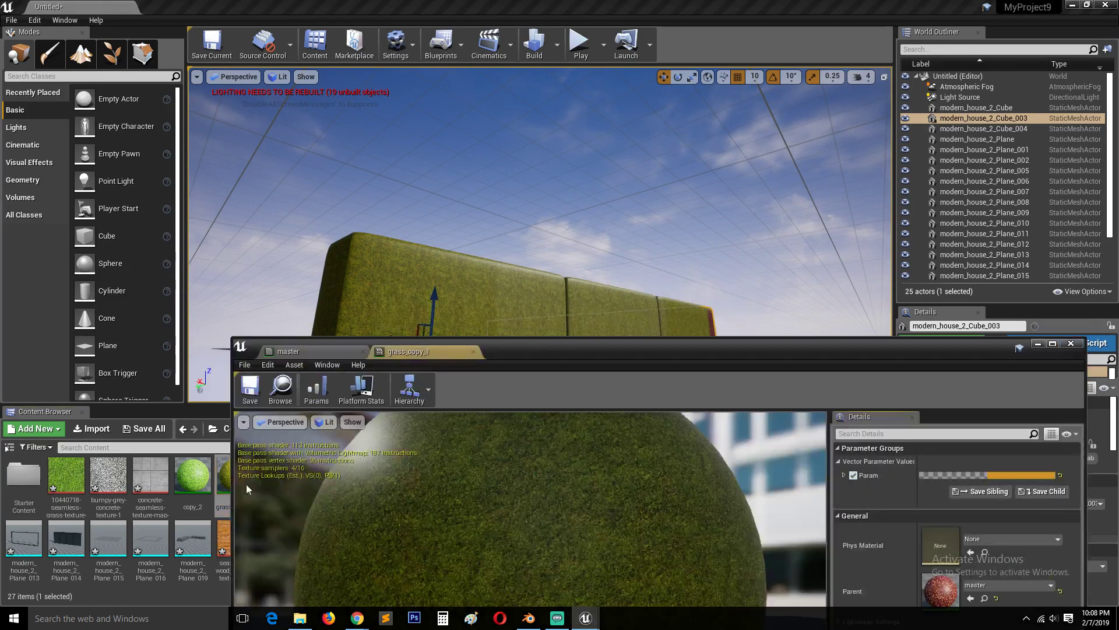
pyautogui.moveTo(704, 352); pyautogui.dragTo(668, 189)
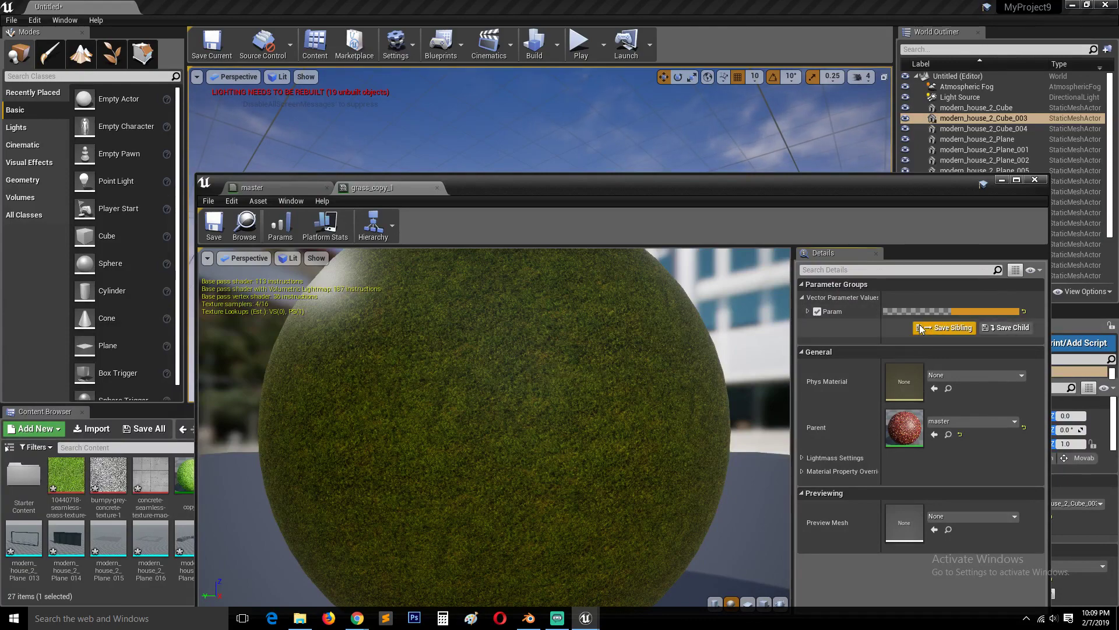
pyautogui.click(1002, 180)
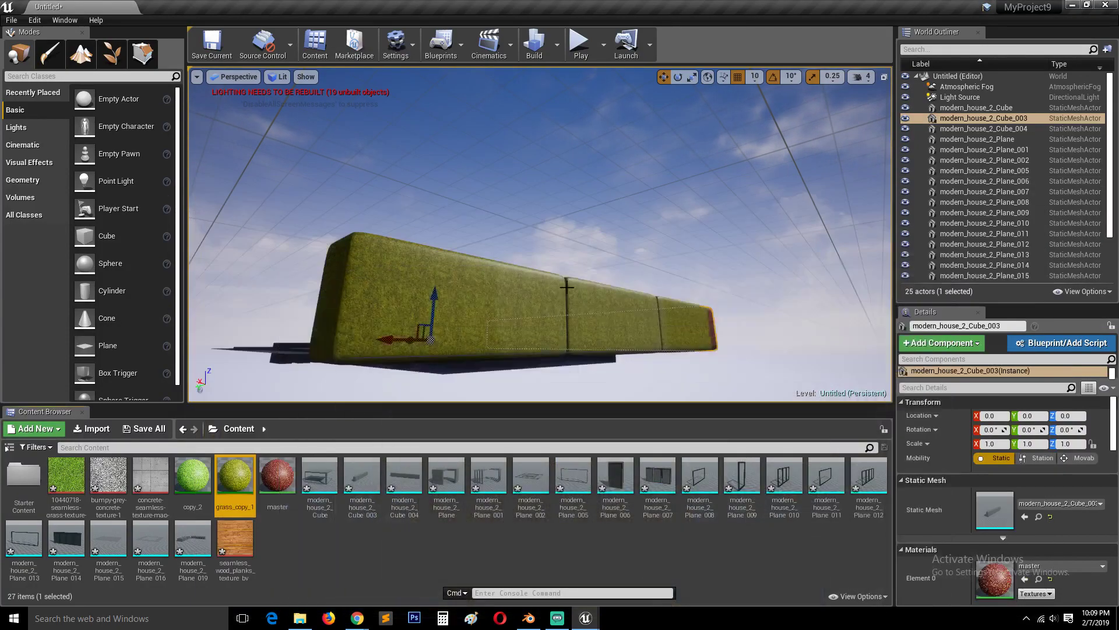
# Inspect the materials on the two hedges, modern_house_2_Cube_004 and modern_house_2_Cube_003, in the level viewport
pyautogui.keyDown('alt'); pyautogui.moveTo(565, 286); pyautogui.dragTo(501, 309); pyautogui.keyUp('alt')
pyautogui.keyDown('alt'); pyautogui.moveTo(722, 285); pyautogui.dragTo(708, 285); pyautogui.keyUp('alt')
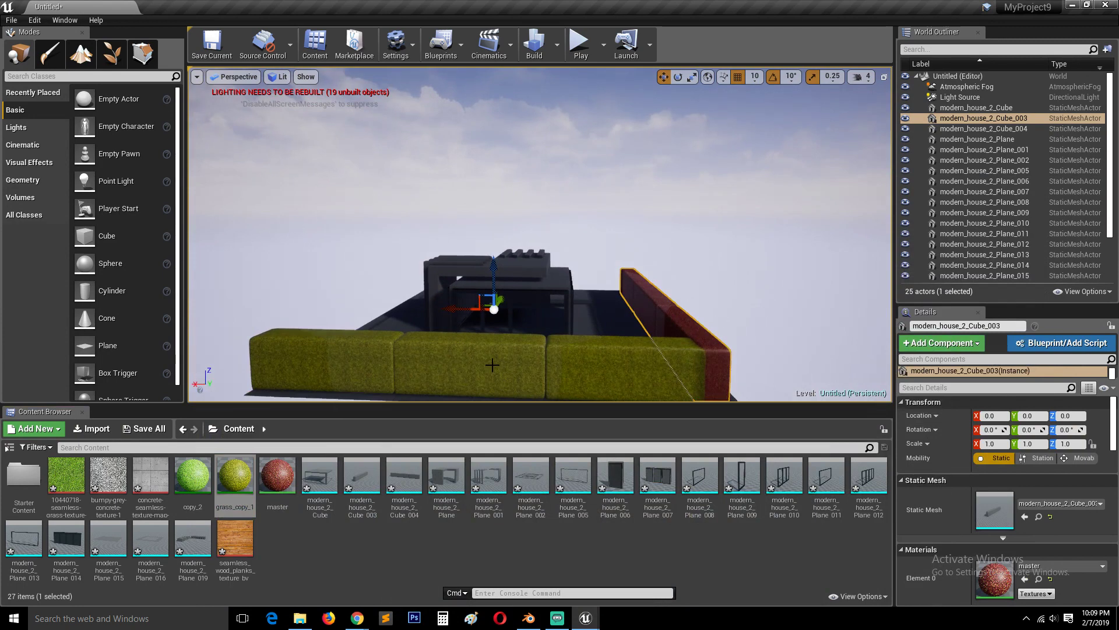
pyautogui.click(303, 362)
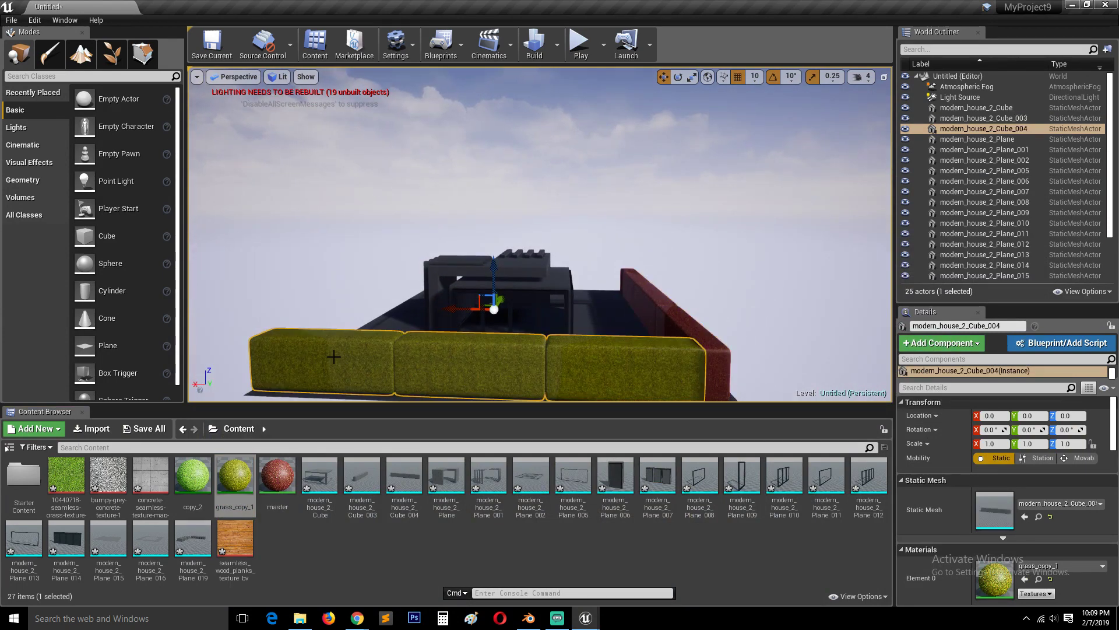
pyautogui.click(680, 308)
pyautogui.keyDown('alt'); pyautogui.moveTo(692, 316); pyautogui.dragTo(606, 297); pyautogui.keyUp('alt')
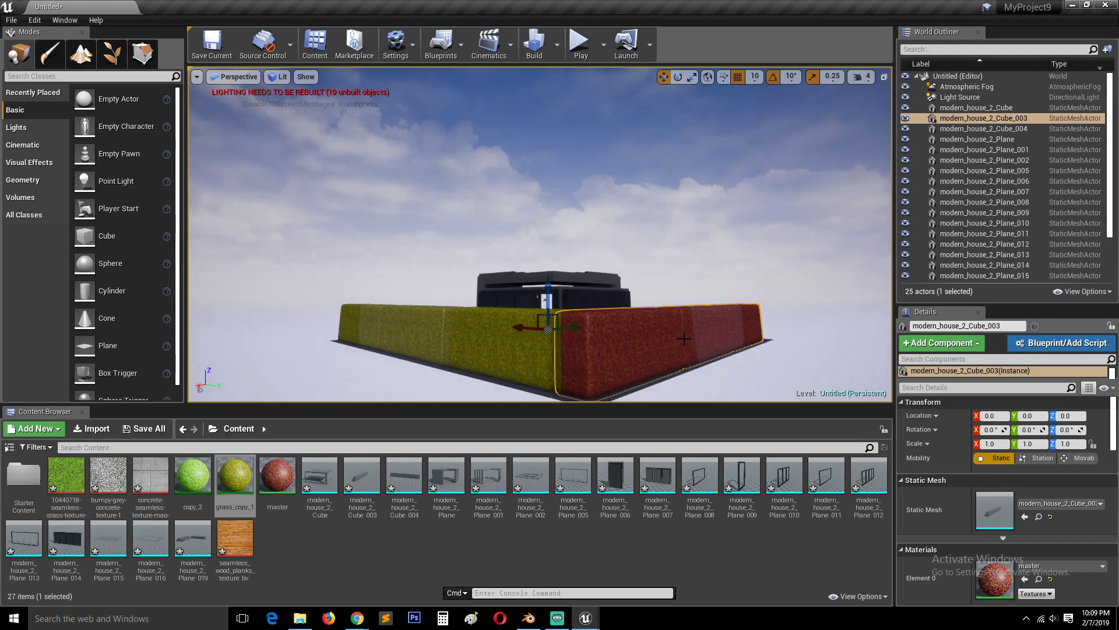
# Compare the constant node in the master material with the parameters exposed by the grass_copy_1 instance
pyautogui.doubleClick(278, 475)
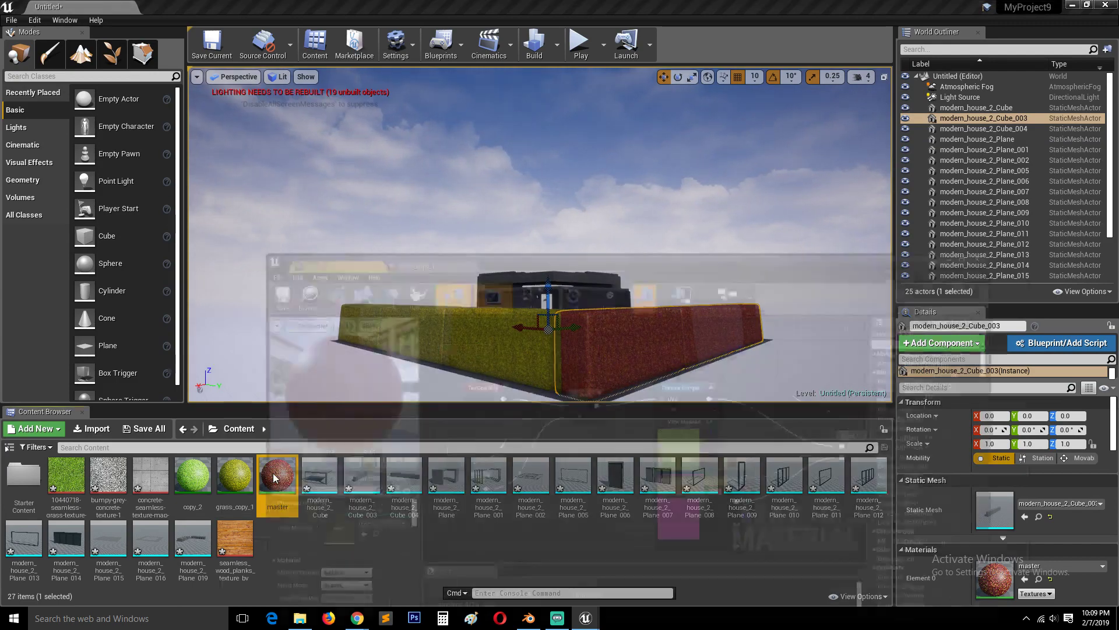
pyautogui.click(441, 447)
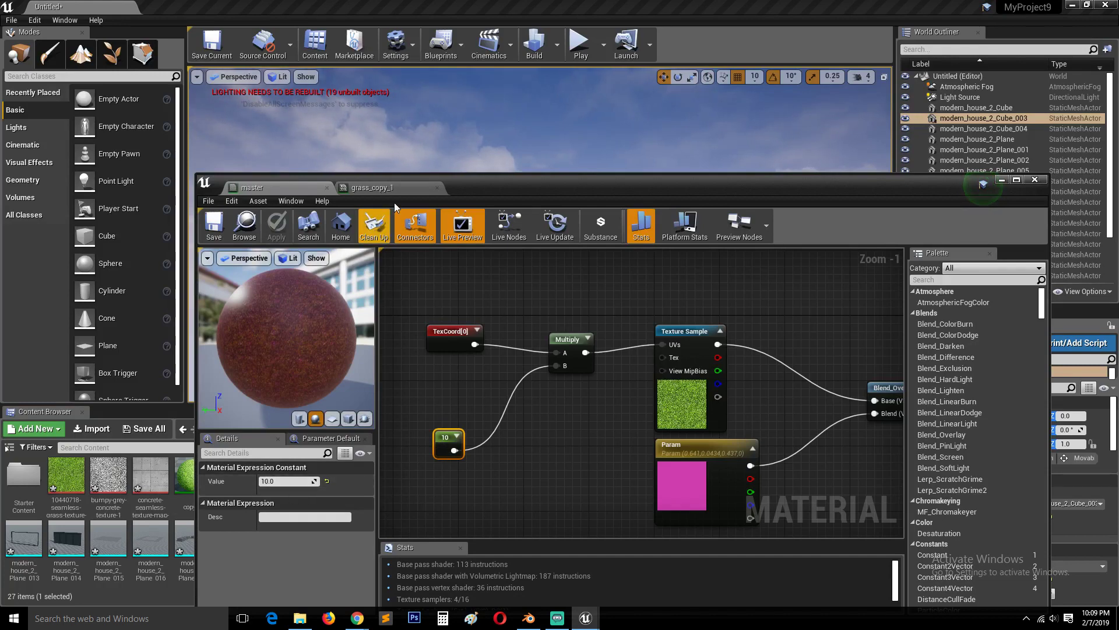
pyautogui.moveTo(517, 180); pyautogui.dragTo(606, 126)
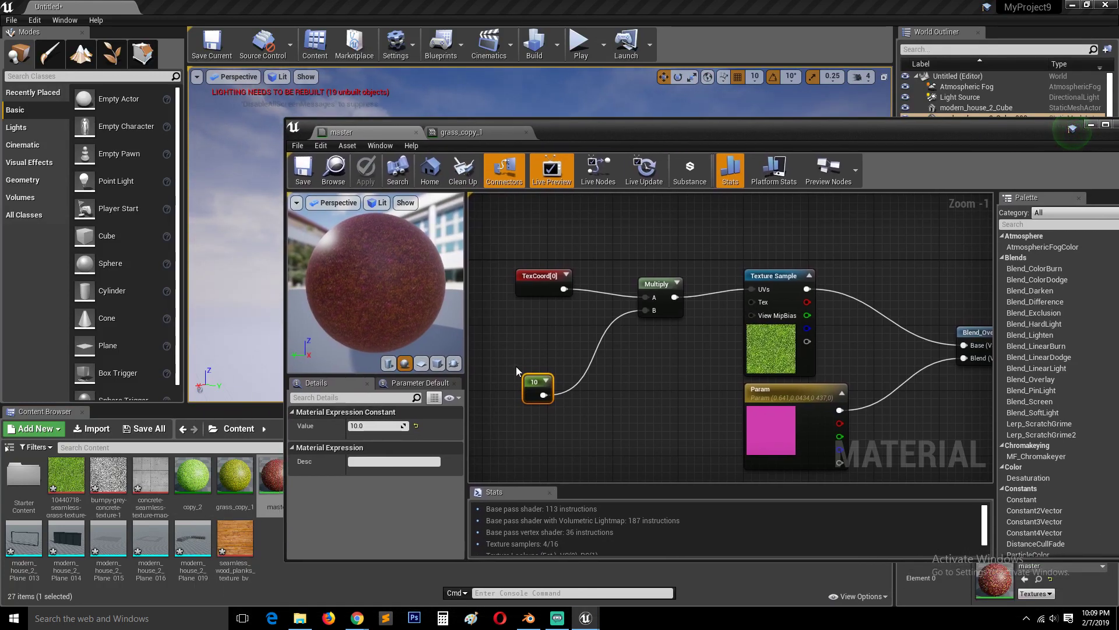
pyautogui.click(469, 132)
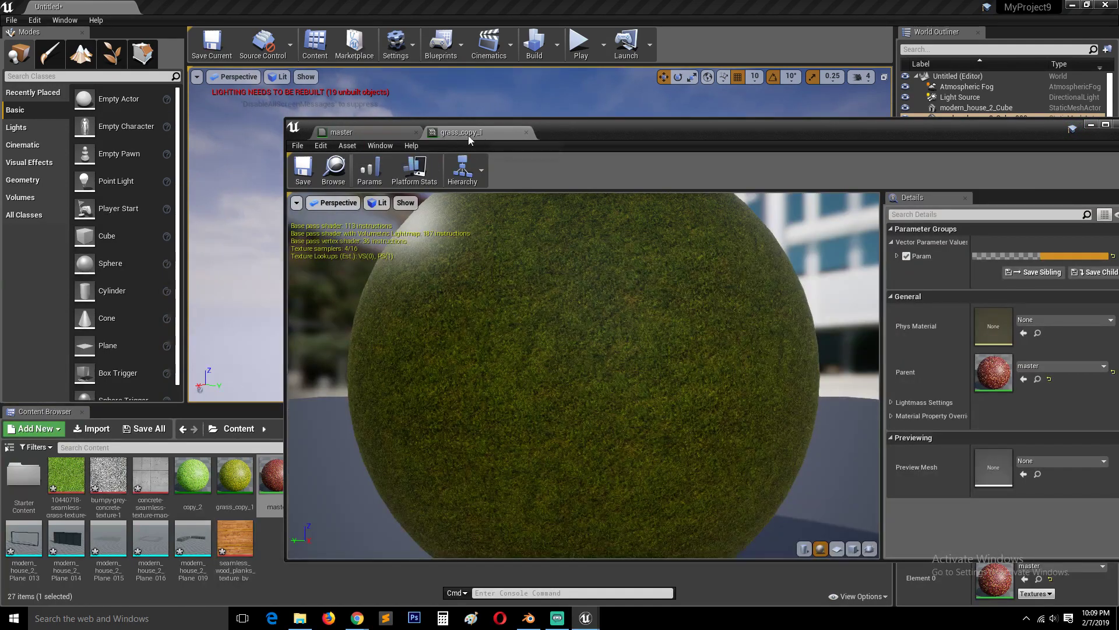
pyautogui.click(370, 133)
pyautogui.click(451, 134)
pyautogui.click(376, 134)
pyautogui.click(452, 135)
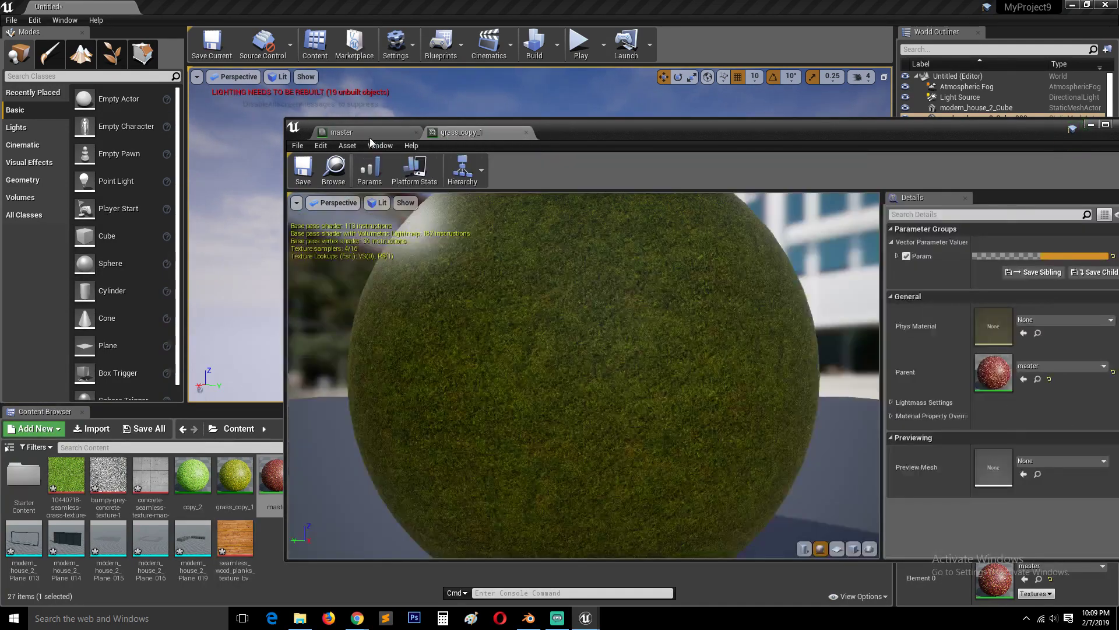
pyautogui.click(456, 131)
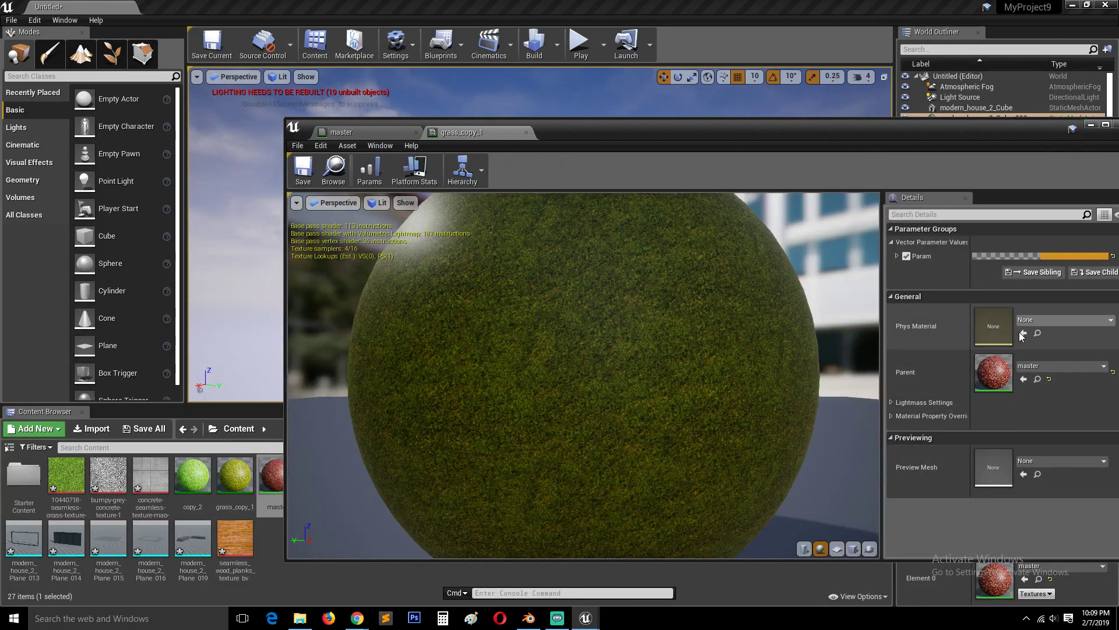
# Convert the constant node feeding Multiply's B input in the master material to a parameter named "uv tiling"
pyautogui.click(353, 132)
pyautogui.rightClick(545, 385)
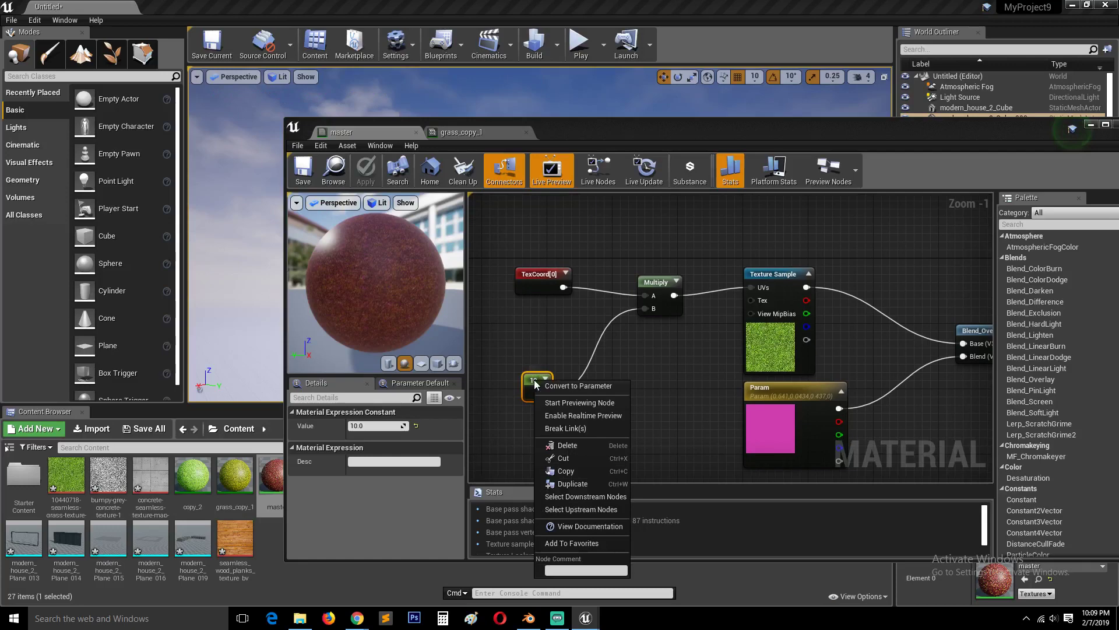
pyautogui.click(579, 384)
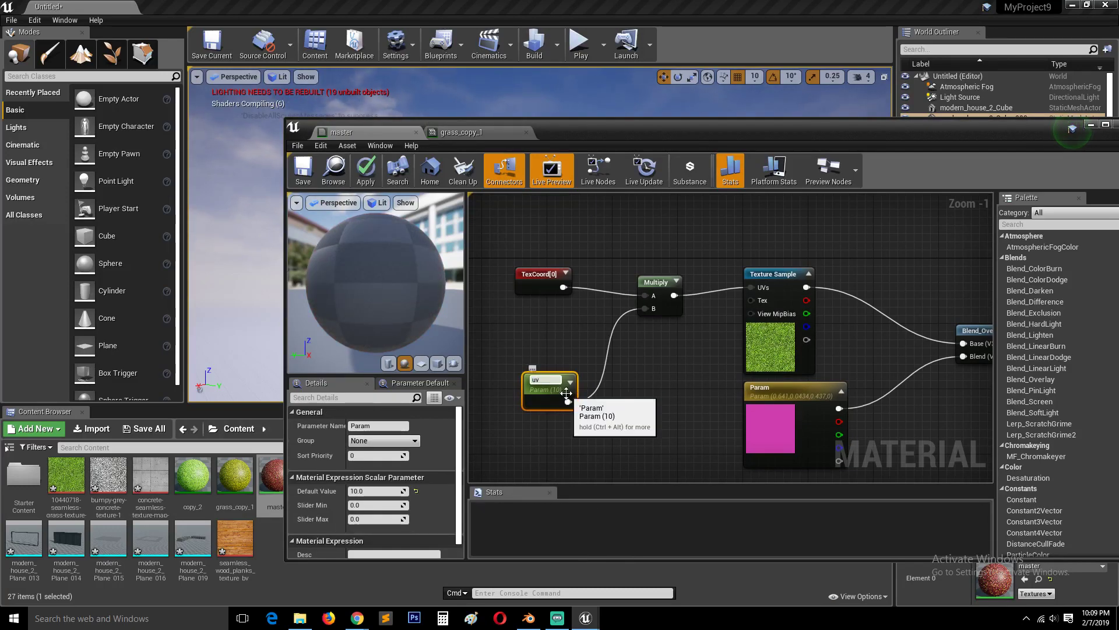
pyautogui.write('uv tiling')
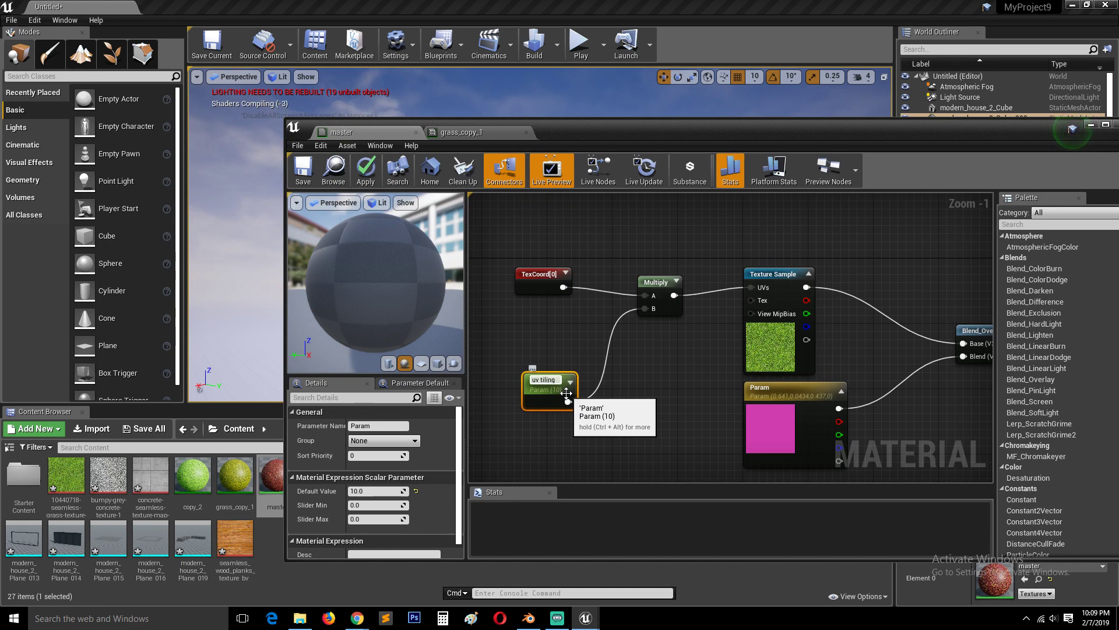
pyautogui.click(635, 369)
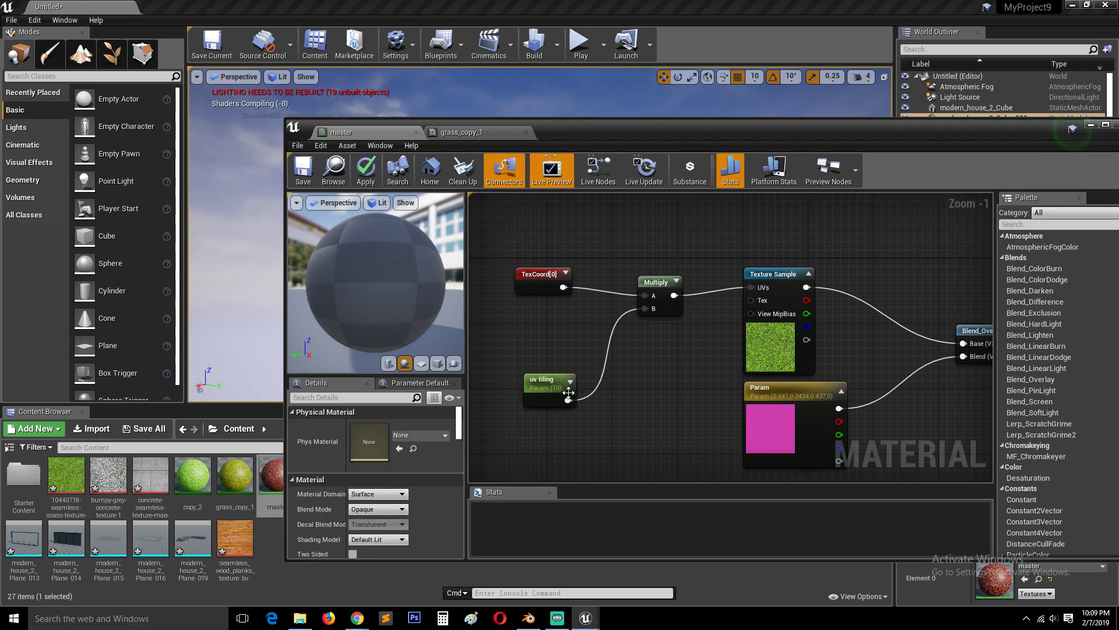
# Place the uv tiling node directly below TexCoord, and apply and save the master material
pyautogui.moveTo(568, 392); pyautogui.dragTo(568, 335)
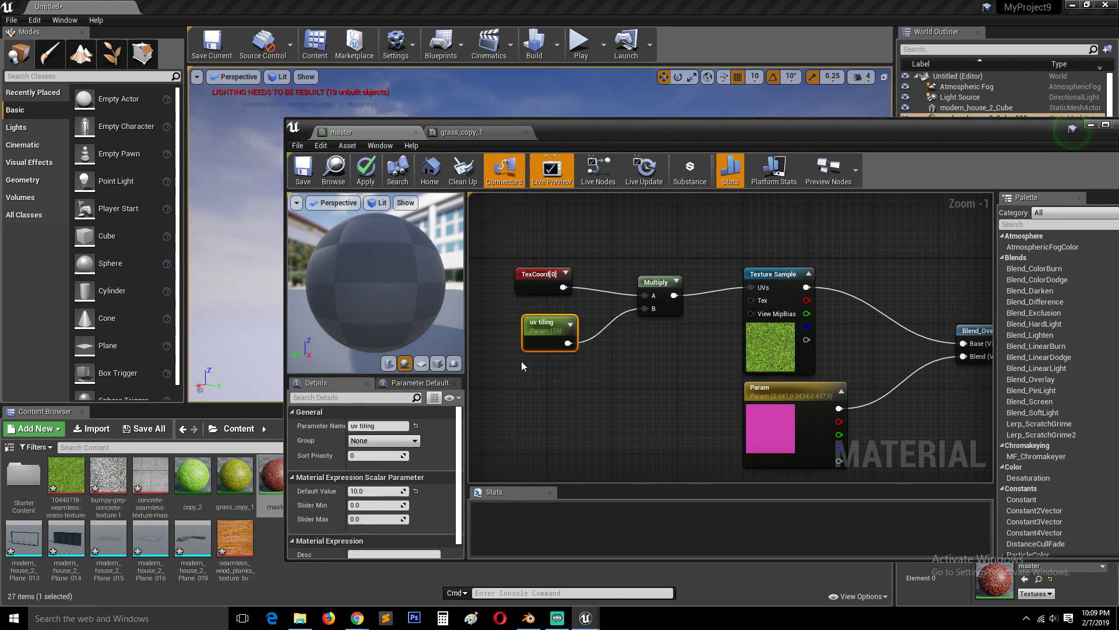
pyautogui.click(365, 172)
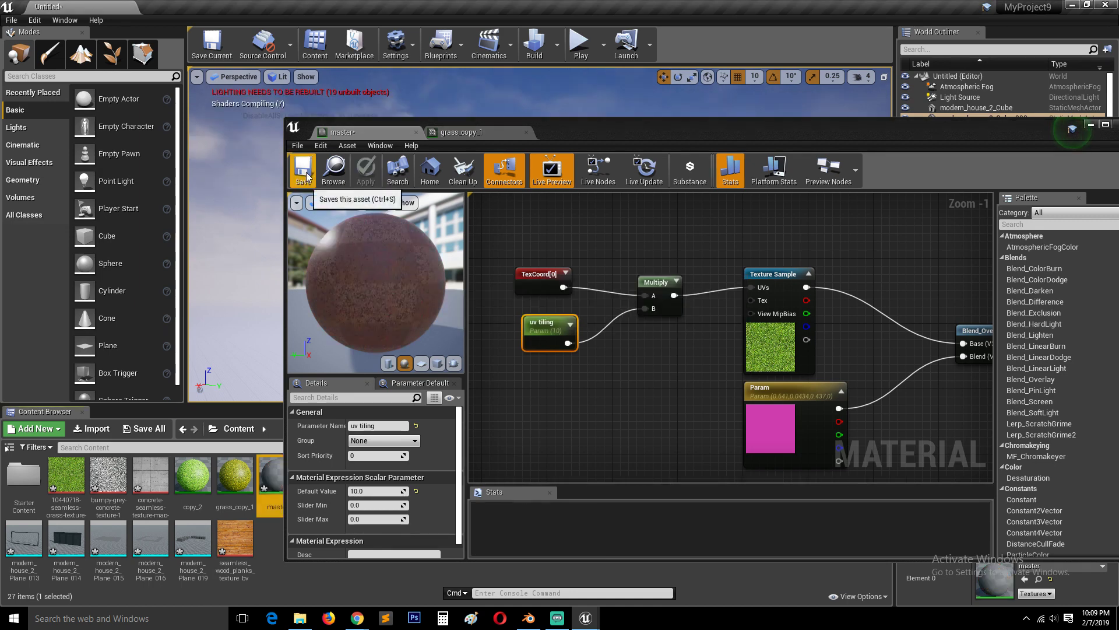
pyautogui.click(309, 180)
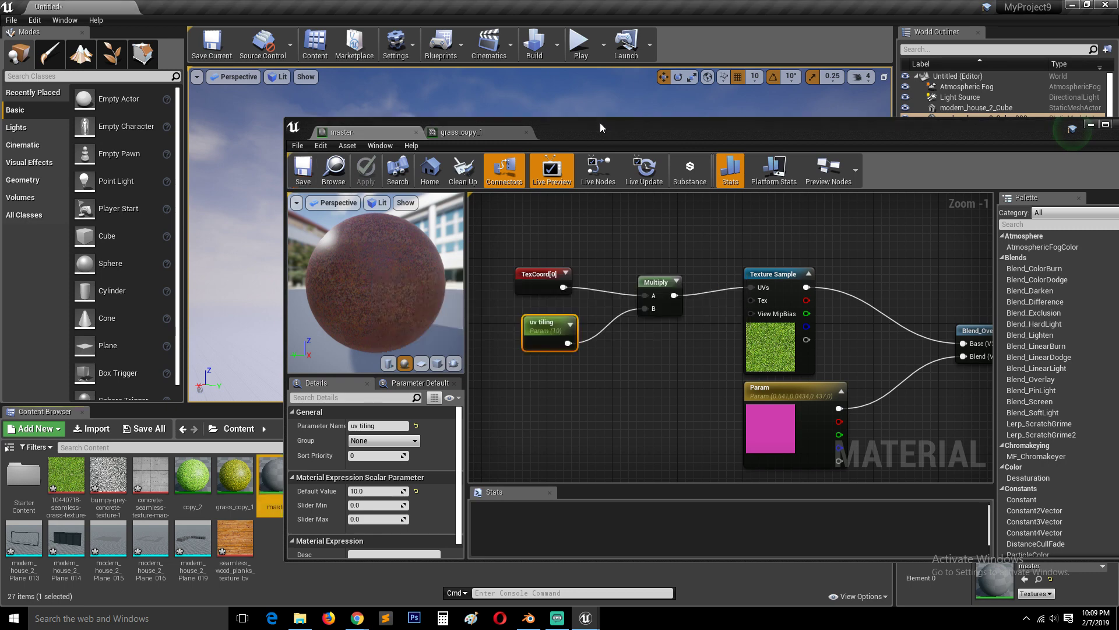
# Check the grass_copy_1 and copy_2 material instances for the uv tiling parameter
pyautogui.click(501, 132)
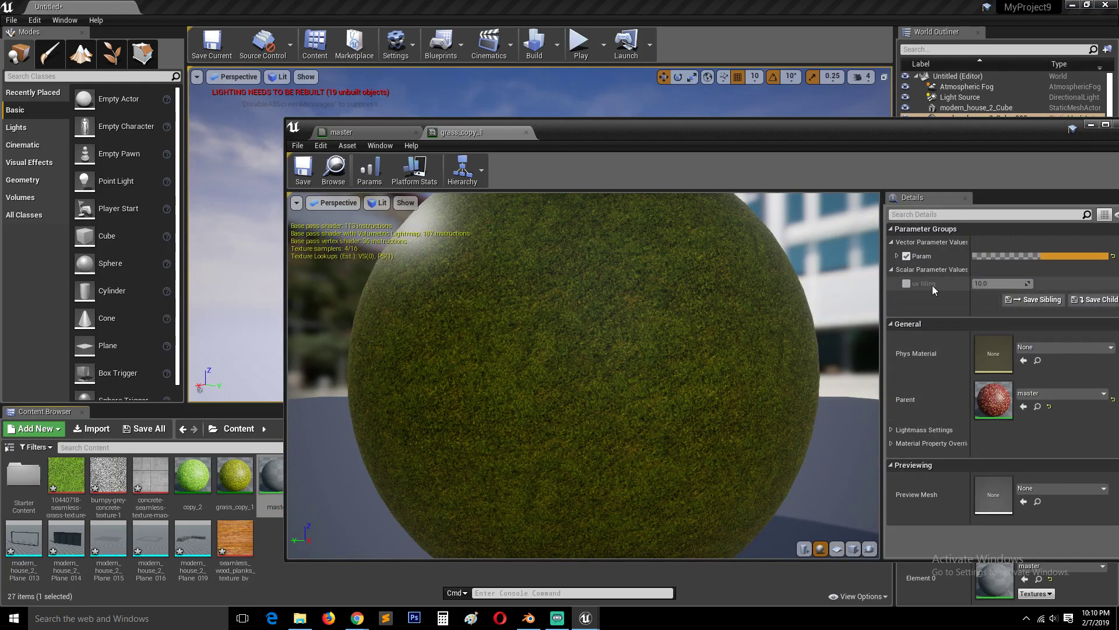
pyautogui.moveTo(594, 129); pyautogui.dragTo(854, 126)
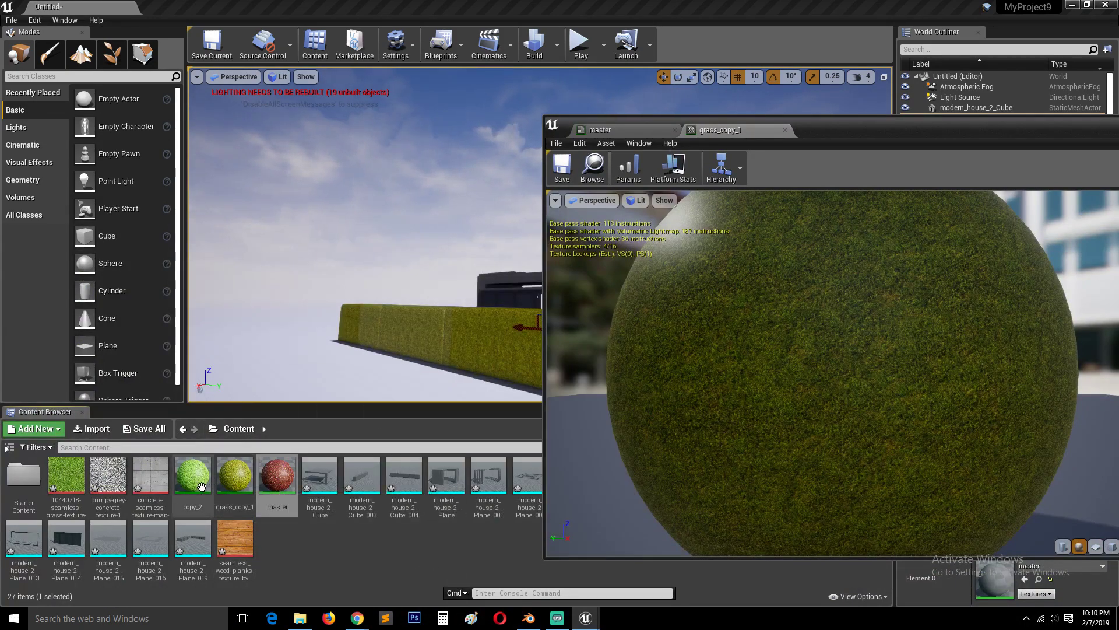
pyautogui.doubleClick(201, 487)
pyautogui.moveTo(954, 124); pyautogui.dragTo(651, 100)
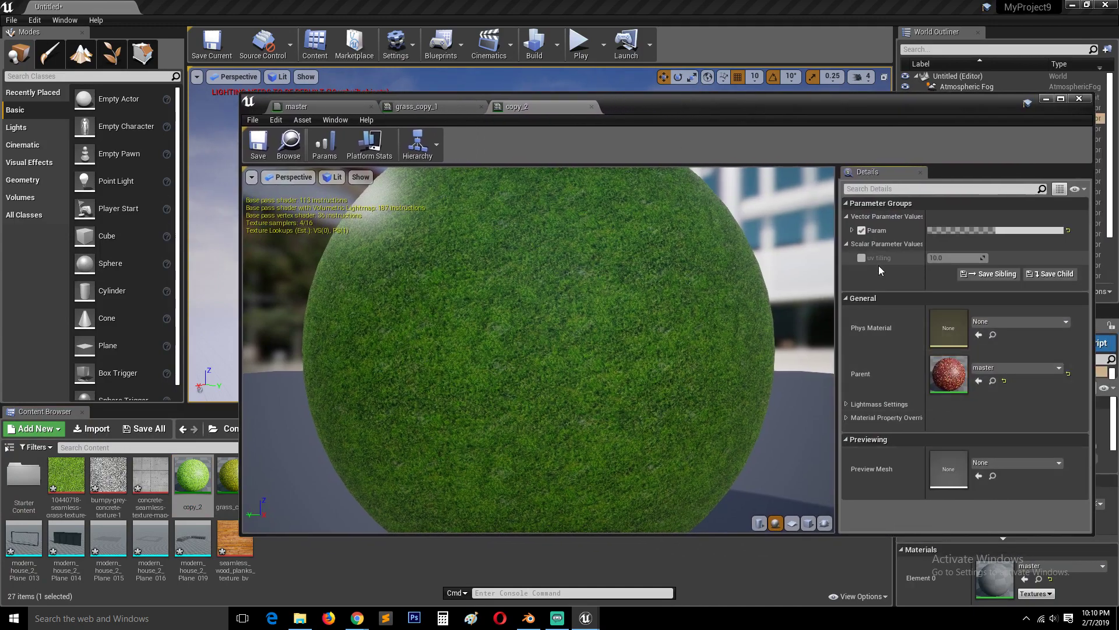
# Enable the uv tiling override in grass_copy_1 and set it to about 9.44
pyautogui.click(413, 105)
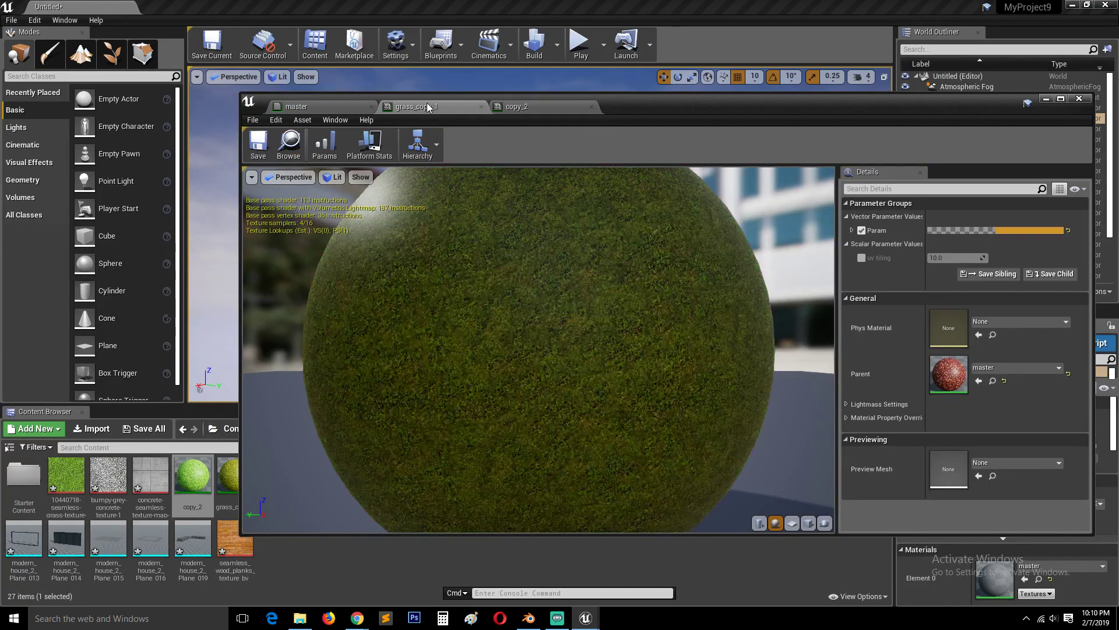
pyautogui.click(860, 257)
pyautogui.moveTo(956, 257)
pyautogui.mouseDown()
pyautogui.moveTo(921, 258)
pyautogui.moveTo(968, 258)
pyautogui.mouseUp()
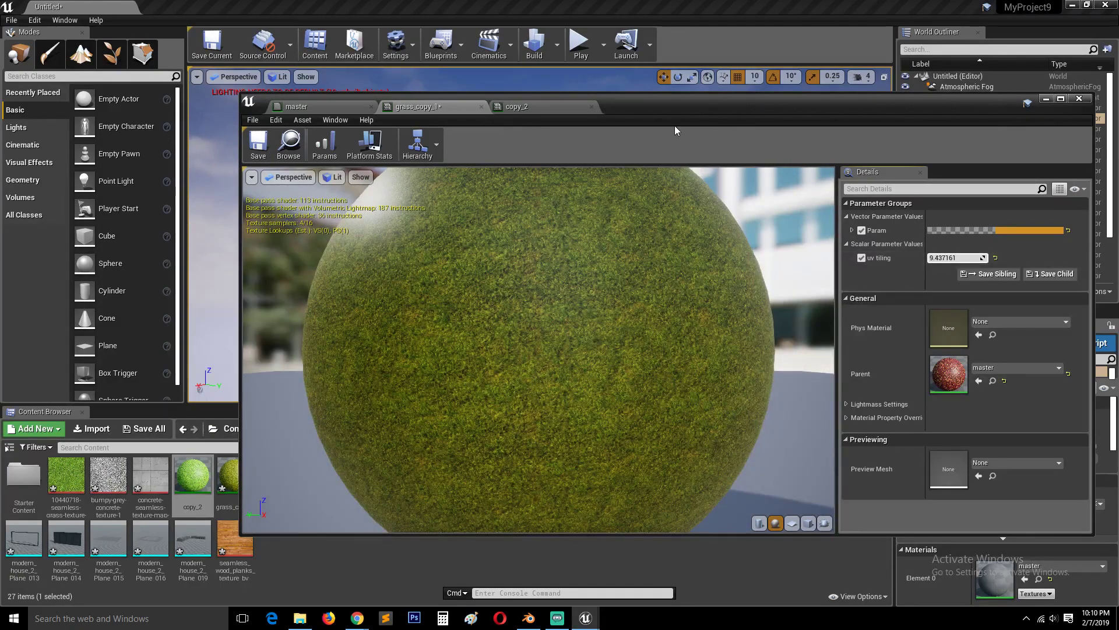
# Enable the uv tiling override in copy_2, set it to about 8.03, and save the instance
pyautogui.moveTo(673, 109); pyautogui.dragTo(737, 140)
pyautogui.click(586, 139)
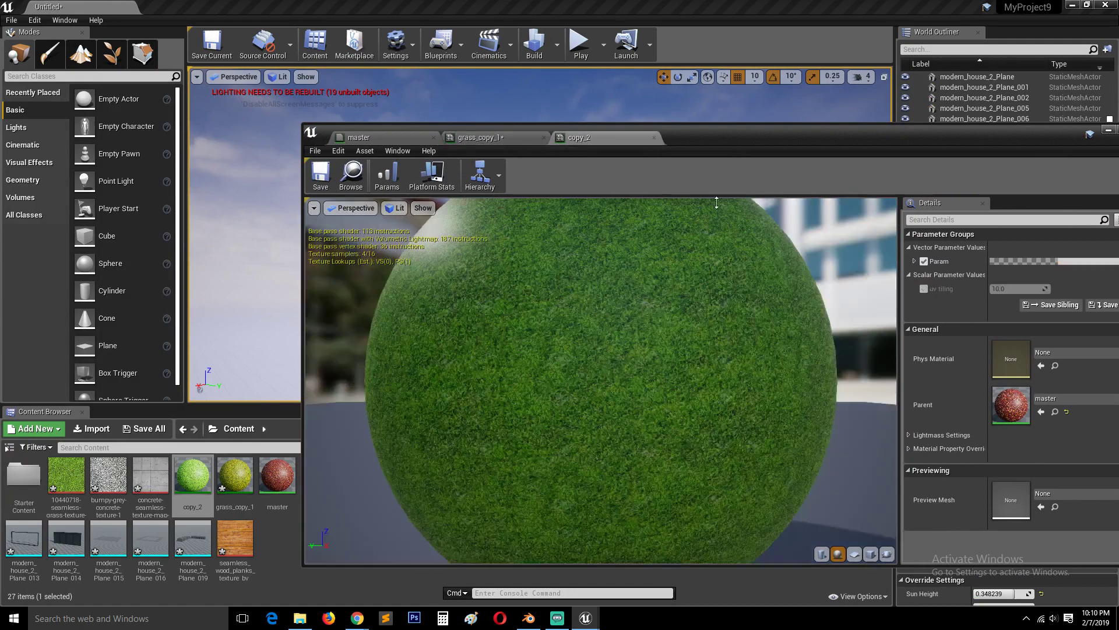
pyautogui.click(923, 288)
pyautogui.moveTo(1017, 289); pyautogui.dragTo(1043, 289)
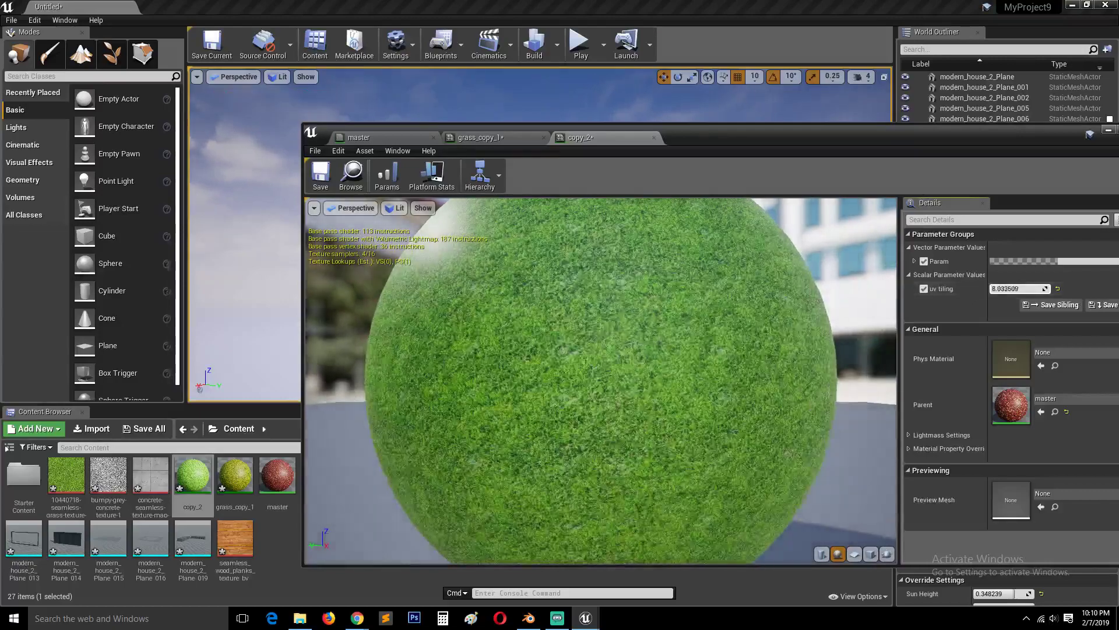
pyautogui.click(331, 177)
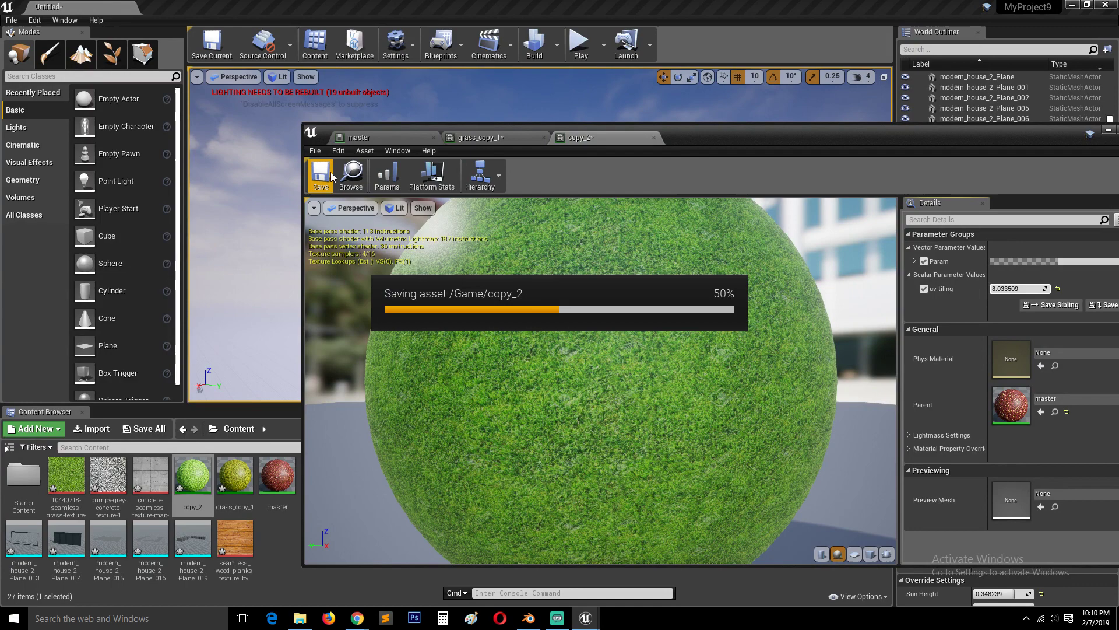
# Move the grass_copy_1 editor window below the hedges in the level viewport and save the instance
pyautogui.click(513, 140)
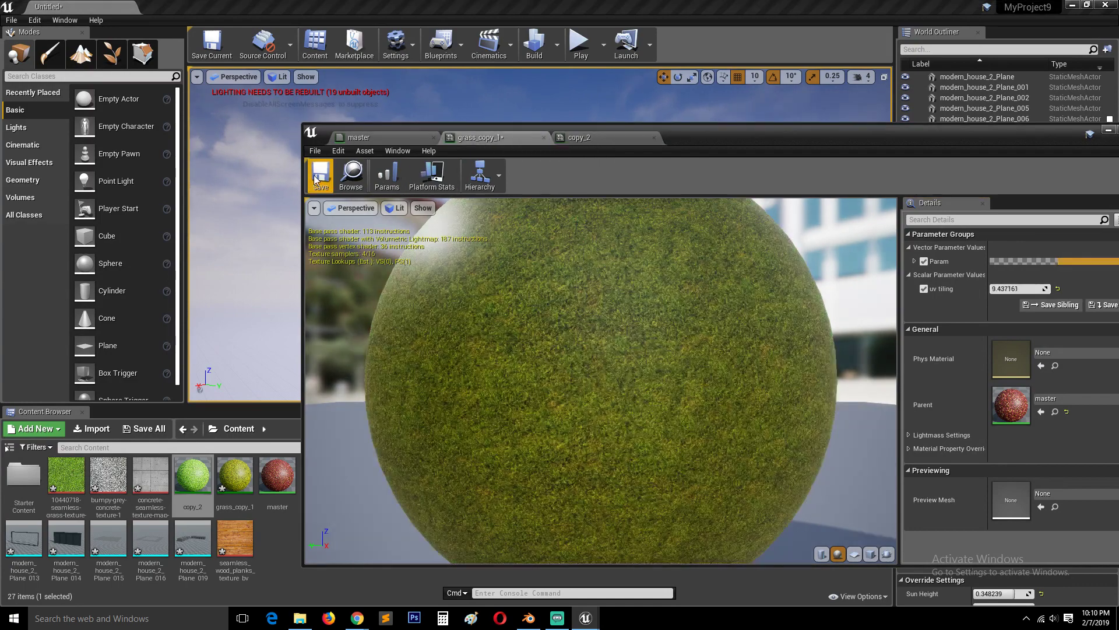
pyautogui.moveTo(757, 135); pyautogui.dragTo(1118, 156)
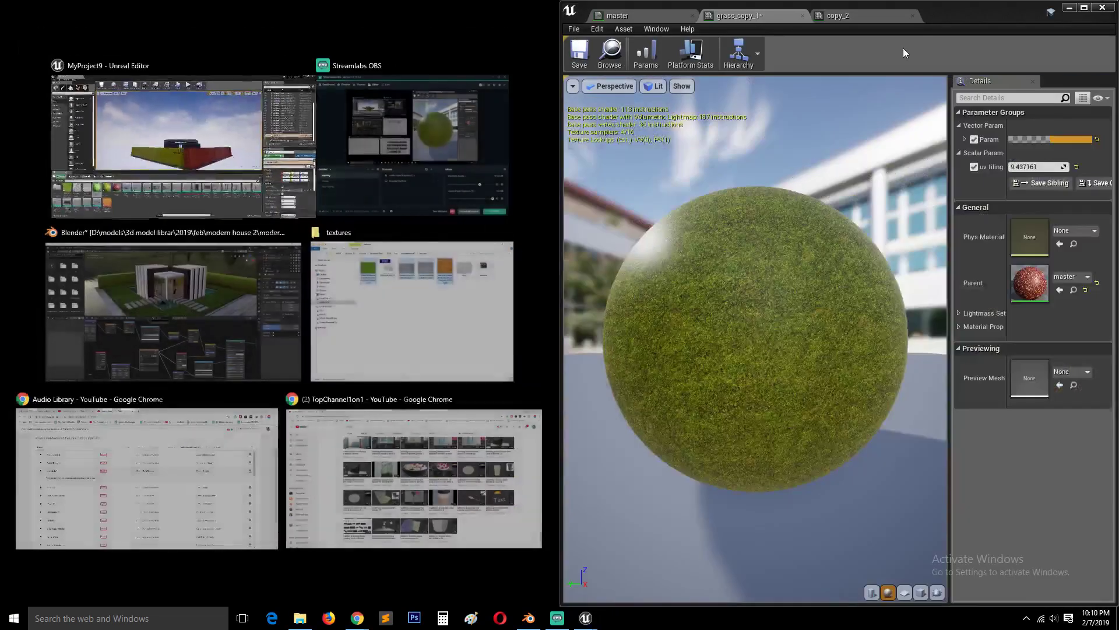
pyautogui.moveTo(985, 7); pyautogui.dragTo(930, 385)
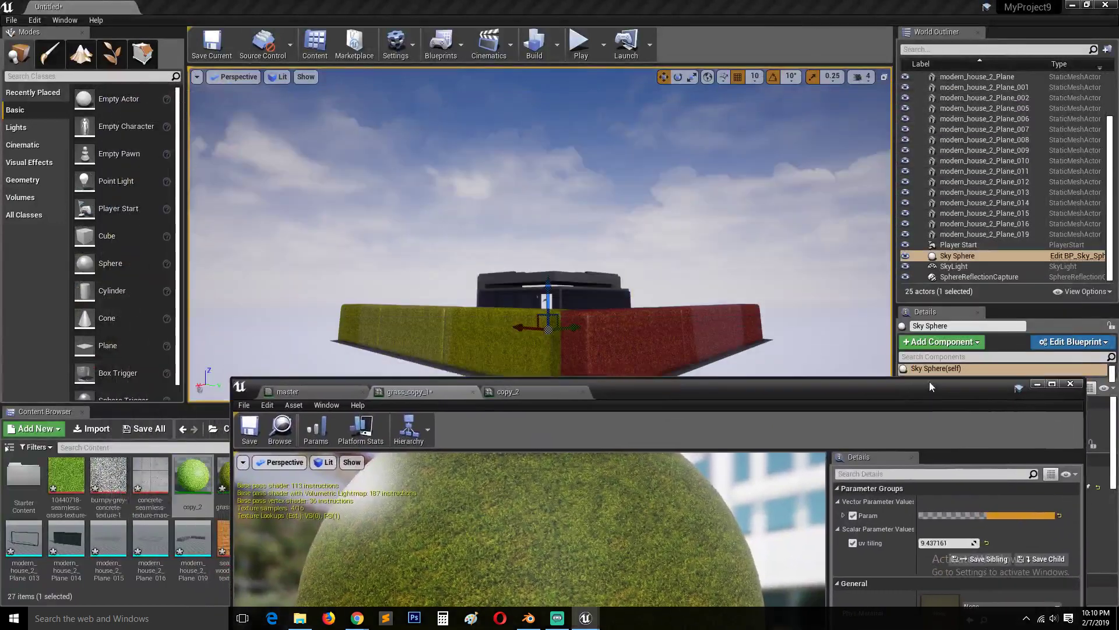
pyautogui.keyDown('alt'); pyautogui.moveTo(517, 180); pyautogui.dragTo(443, 181); pyautogui.keyUp('alt')
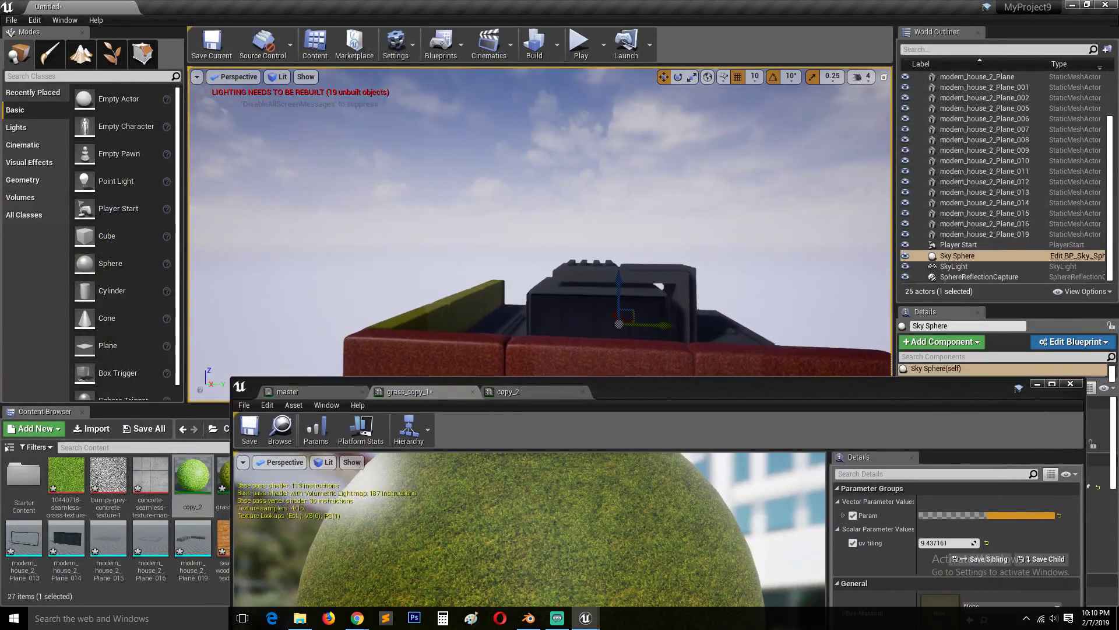
pyautogui.click(248, 432)
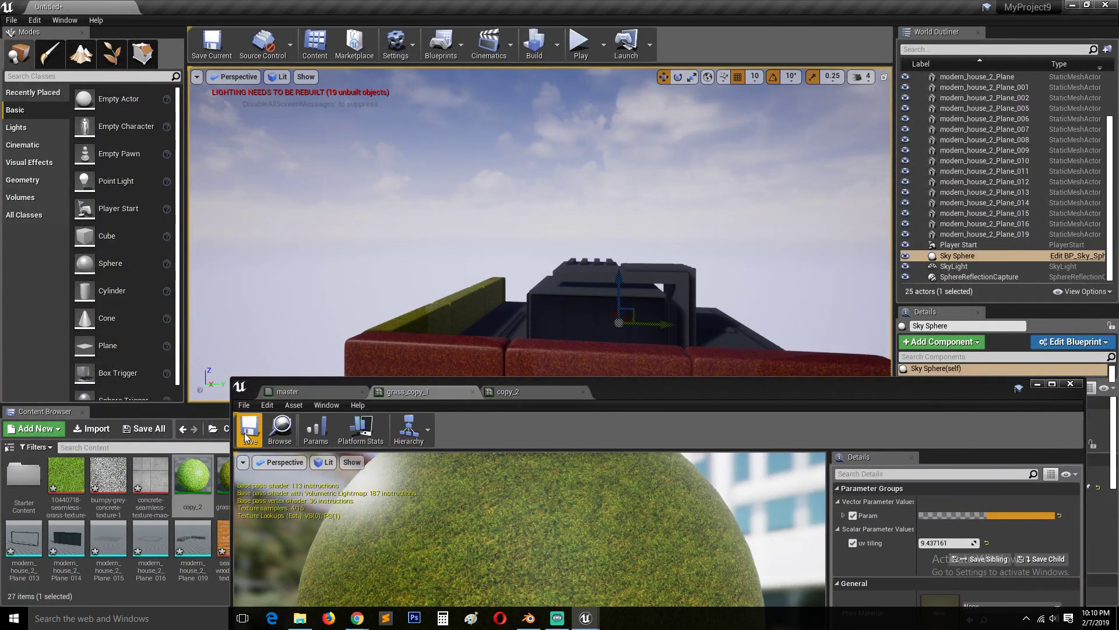
# Check the hedges around the house from several angles and close the material editor window
pyautogui.keyDown('alt'); pyautogui.moveTo(292, 293); pyautogui.dragTo(617, 350); pyautogui.keyUp('alt')
pyautogui.keyDown('alt'); pyautogui.moveTo(443, 309); pyautogui.dragTo(408, 279); pyautogui.keyUp('alt')
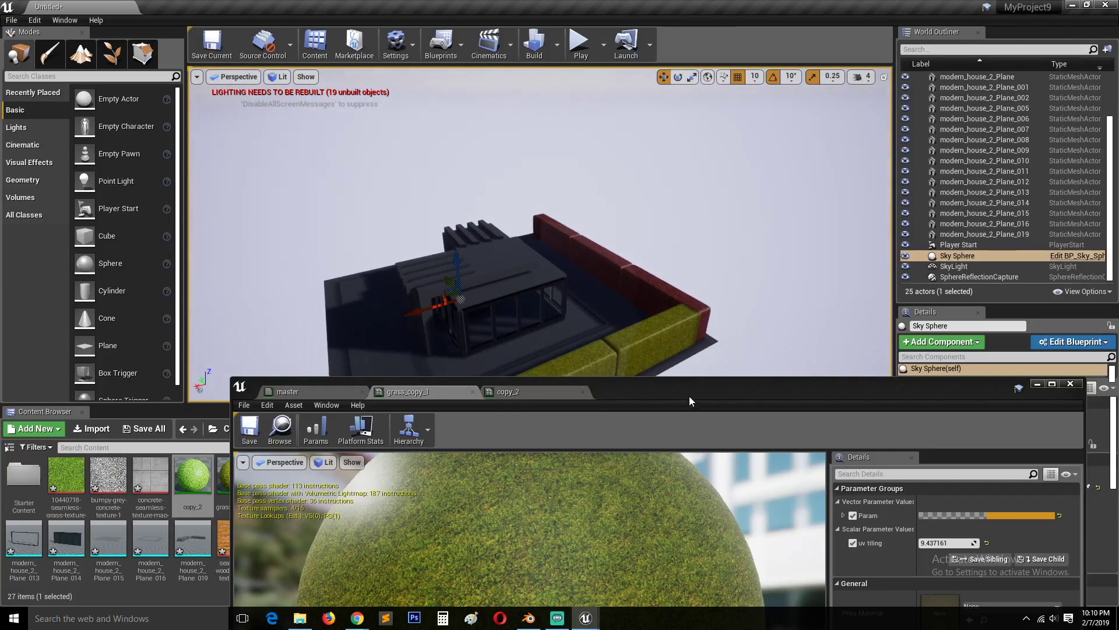
pyautogui.moveTo(689, 401); pyautogui.dragTo(648, 137)
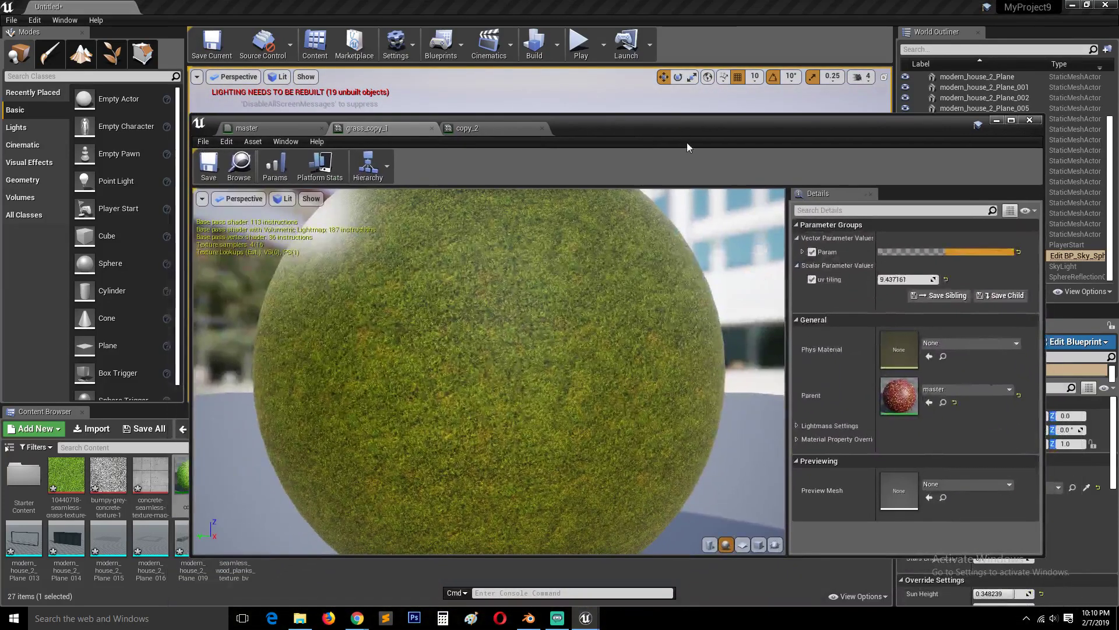
pyautogui.click(1034, 123)
pyautogui.keyDown('alt'); pyautogui.moveTo(544, 262); pyautogui.dragTo(568, 228); pyautogui.keyUp('alt')
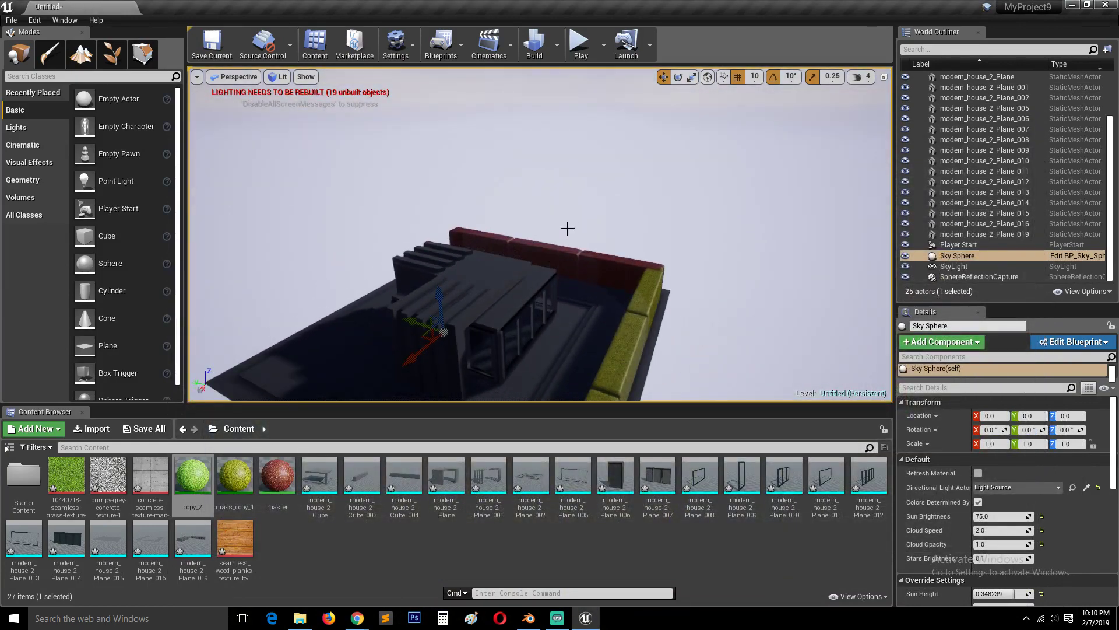
# Switch to Blender to examine the ground grass around the reference house, and return to Unreal Engine
pyautogui.click(528, 618)
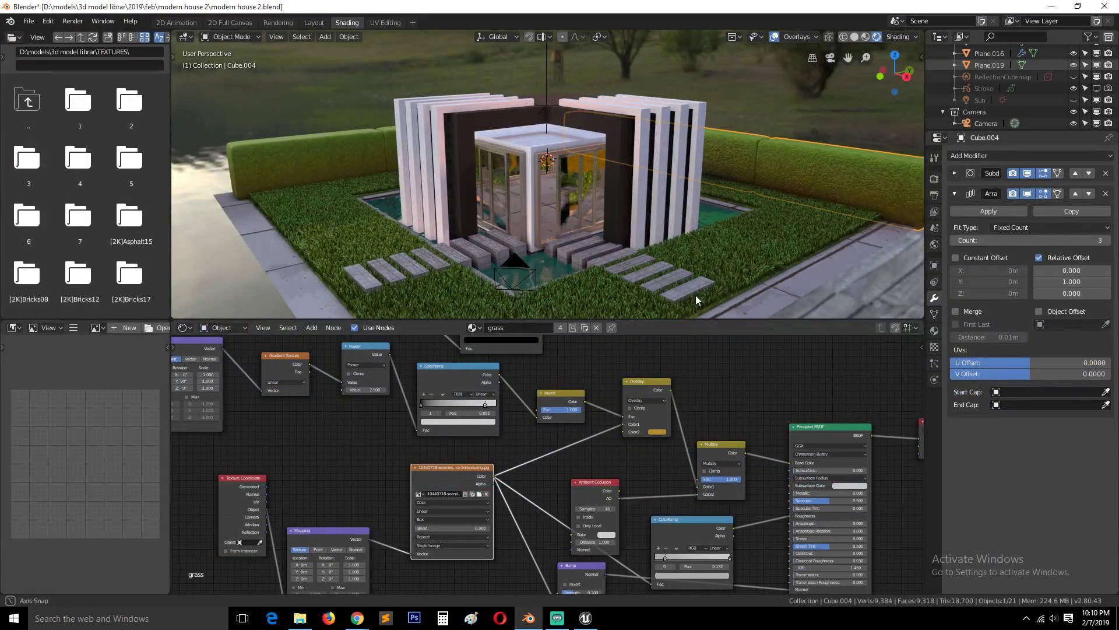
pyautogui.moveTo(694, 295); pyautogui.dragTo(621, 299, button='middle')
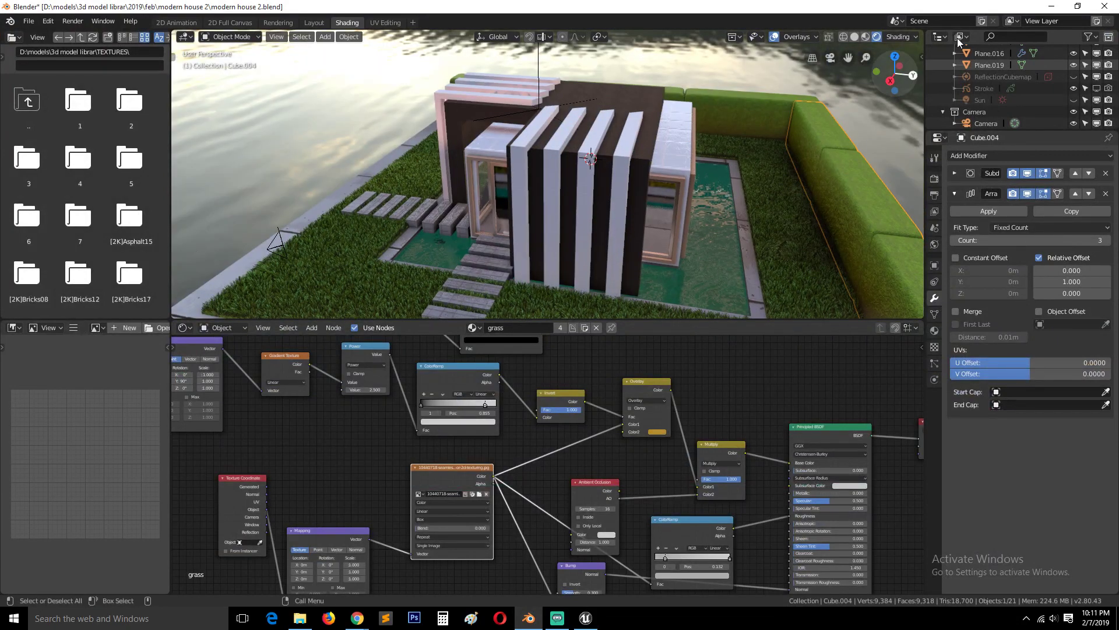
pyautogui.click(1052, 6)
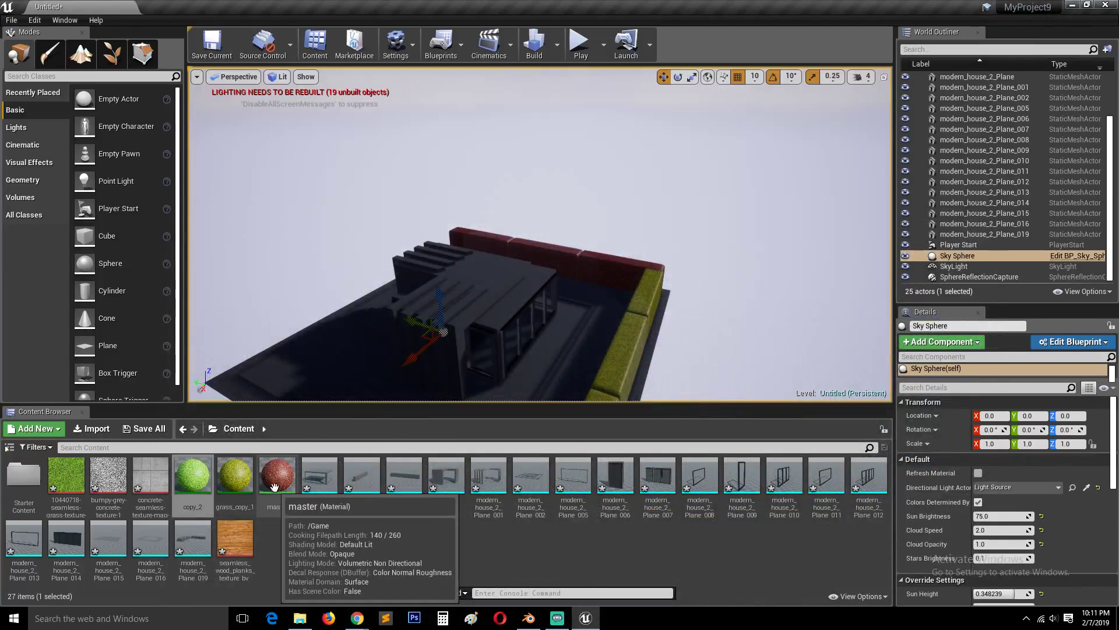
# Create a material instance from the master material, name it ground_grass, and briefly open it to check its parameters
pyautogui.rightClick(278, 492)
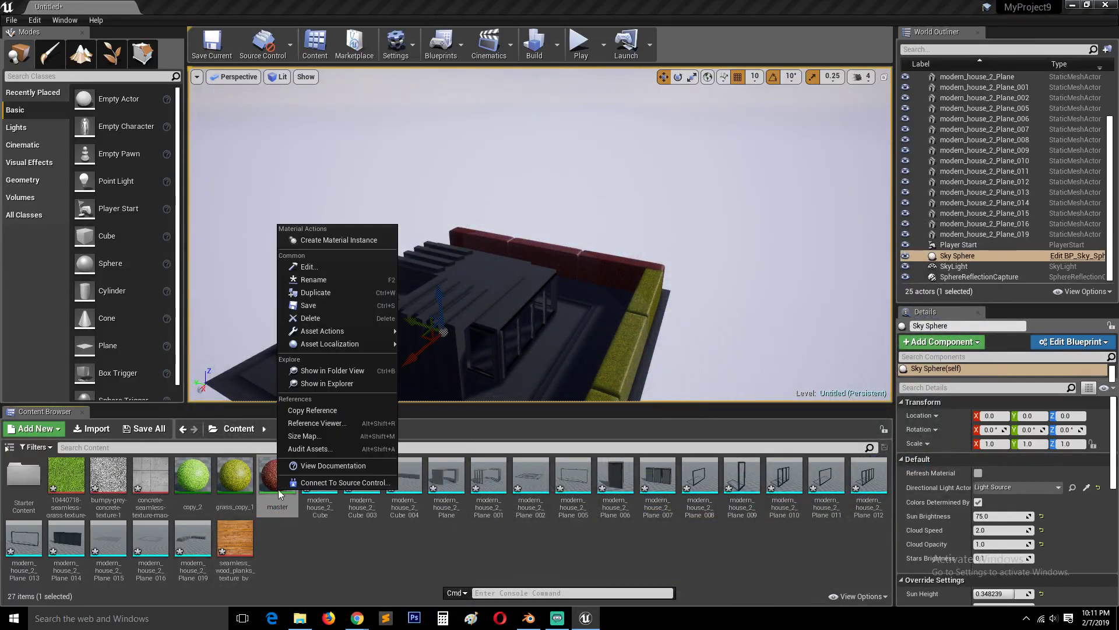
pyautogui.click(348, 239)
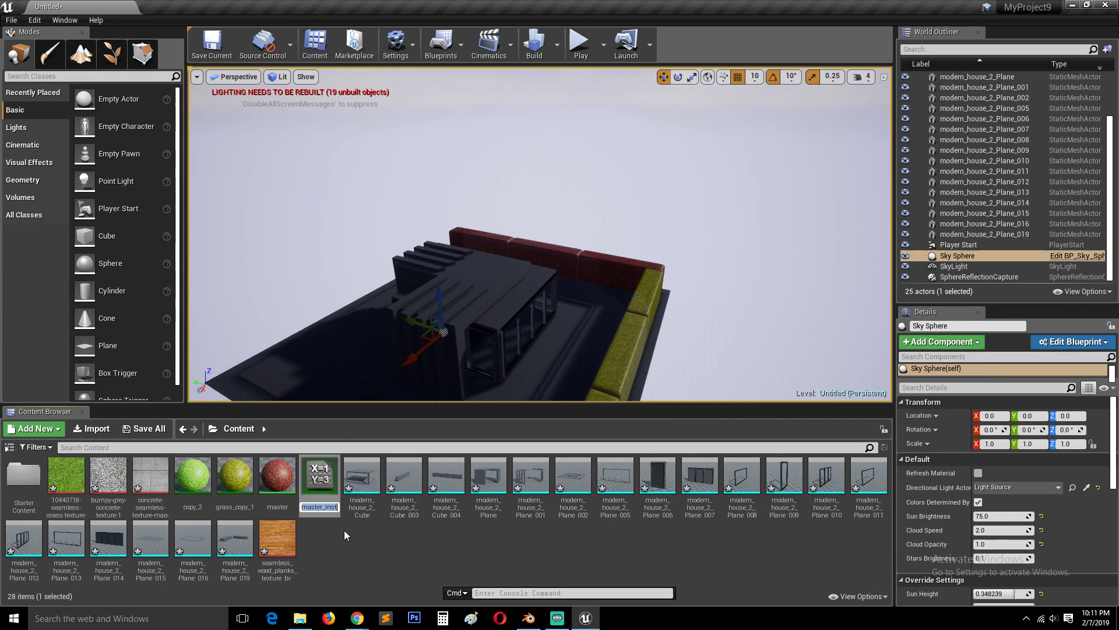
pyautogui.write('ground gra')
pyautogui.press('BackSpace')
pyautogui.press('BackSpace')
pyautogui.press('BackSpace')
pyautogui.press('BackSpace')
pyautogui.write('_grass')
pyautogui.press('Return')
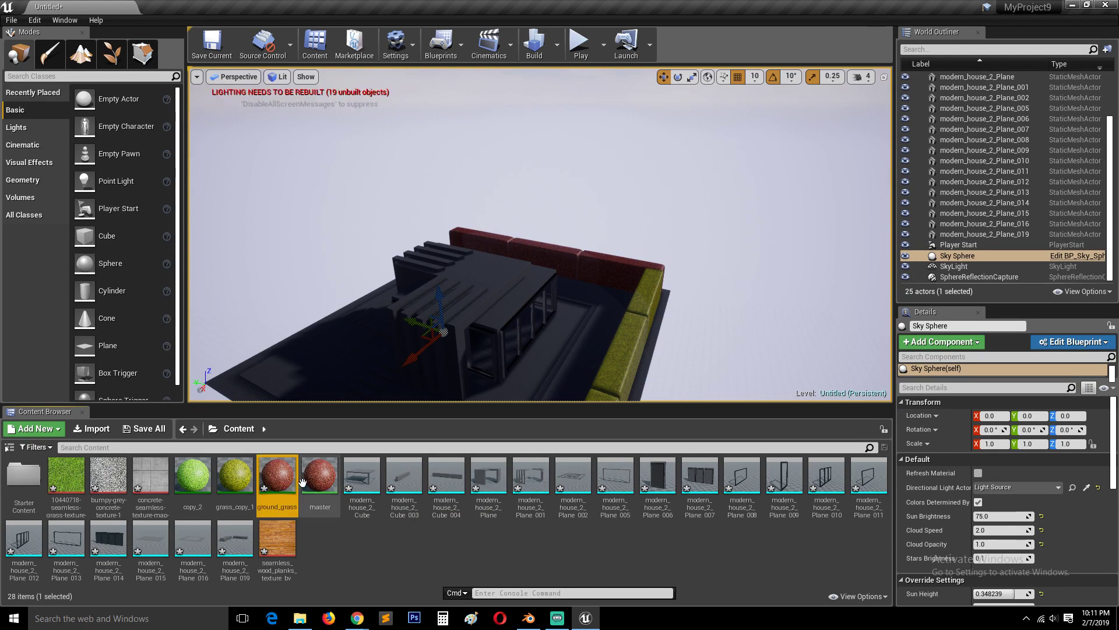
pyautogui.doubleClick(278, 482)
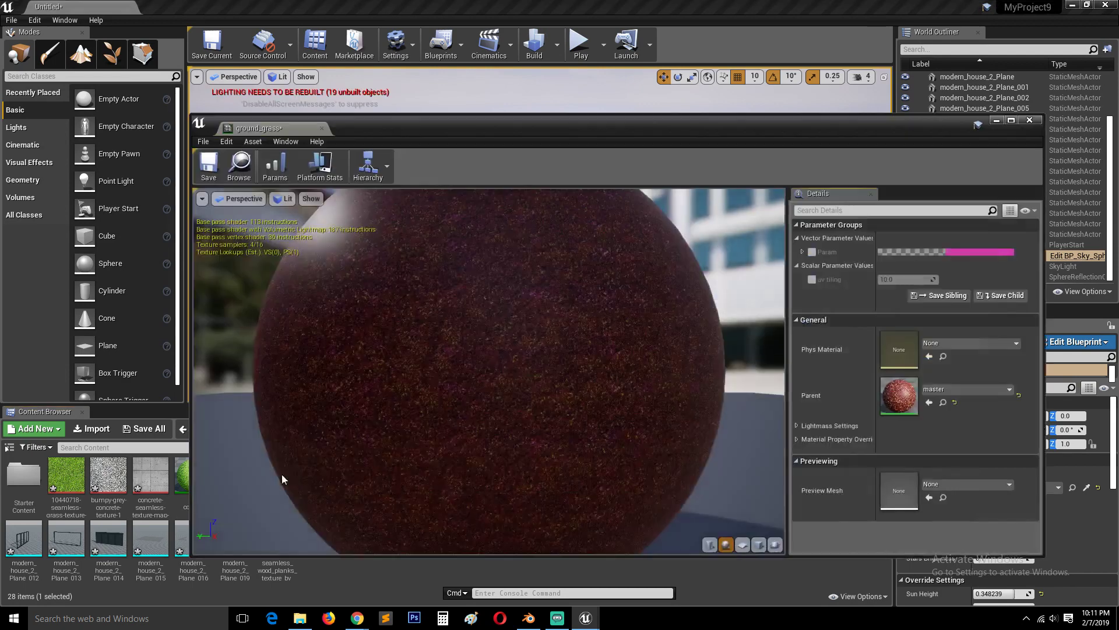
pyautogui.click(1029, 119)
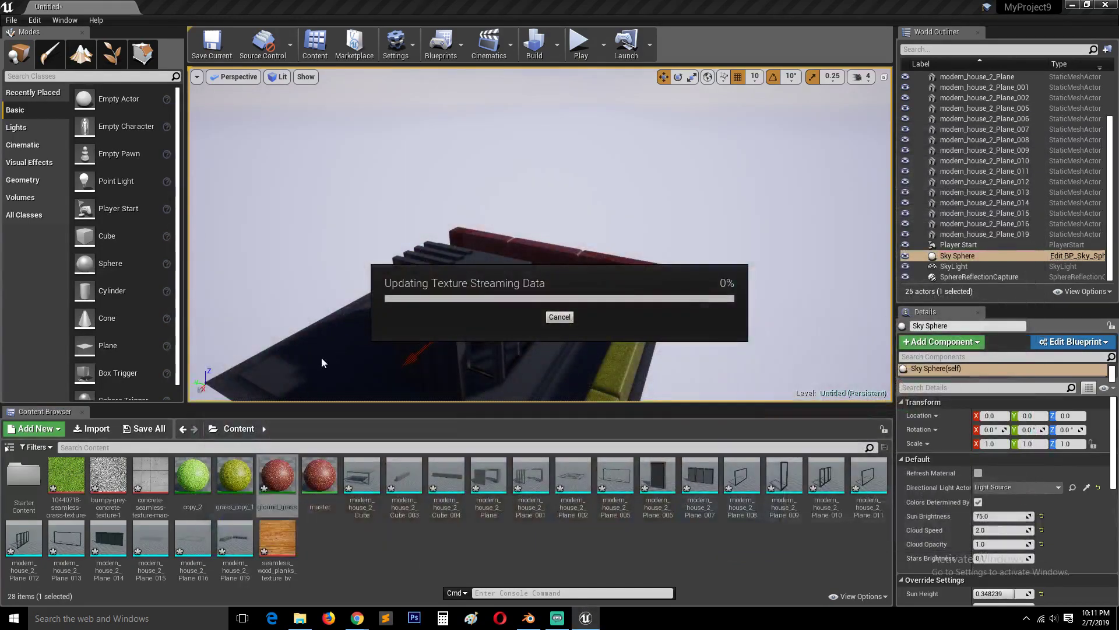
# Select the lawn mesh modern_house_2_Plane_016 and assign ground_grass as its Element 0 material
pyautogui.click(609, 327)
pyautogui.keyDown('alt'); pyautogui.moveTo(626, 191); pyautogui.dragTo(723, 191); pyautogui.keyUp('alt')
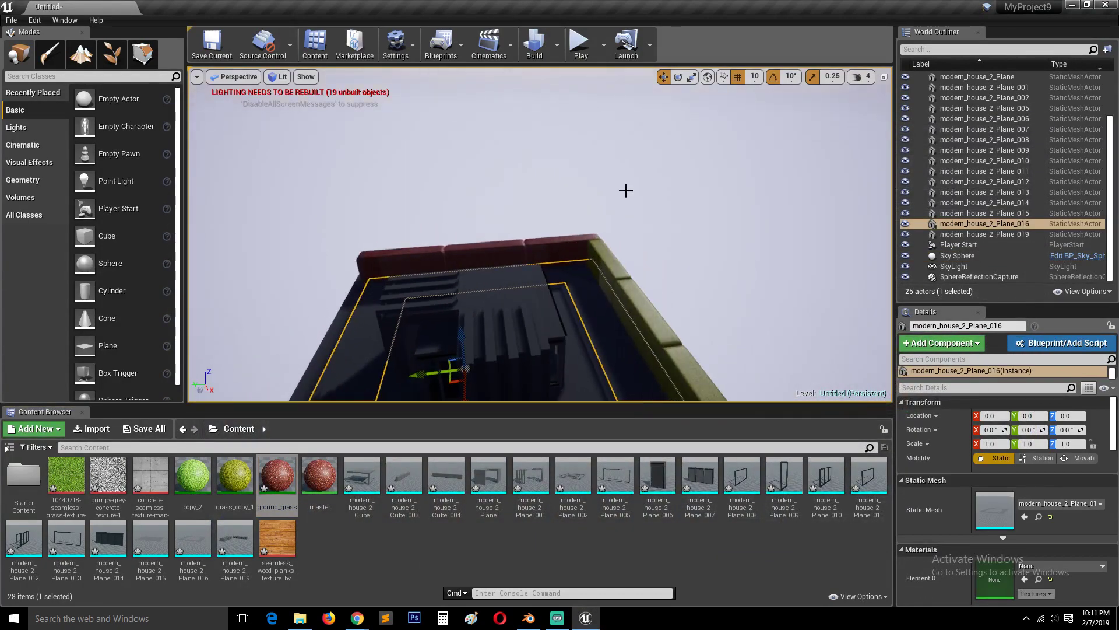
pyautogui.moveTo(528, 322)
pyautogui.mouseDown(button='right')
pyautogui.moveTo(528, 251)
pyautogui.moveTo(533, 333)
pyautogui.moveTo(526, 322)
pyautogui.mouseUp(button='right')
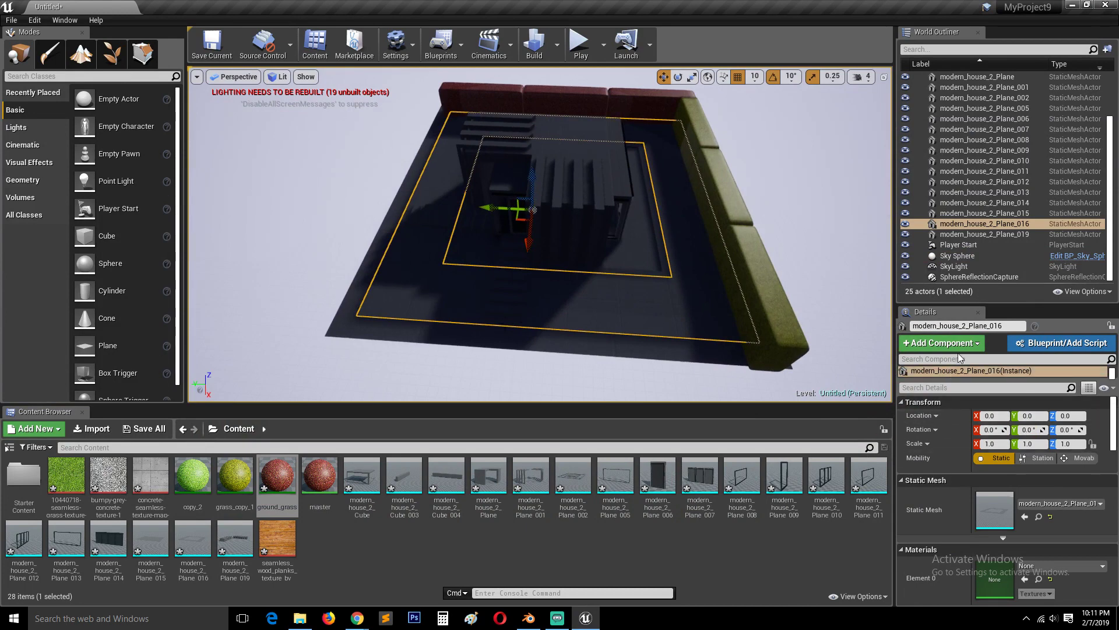
pyautogui.scroll(-1, 996, 520)
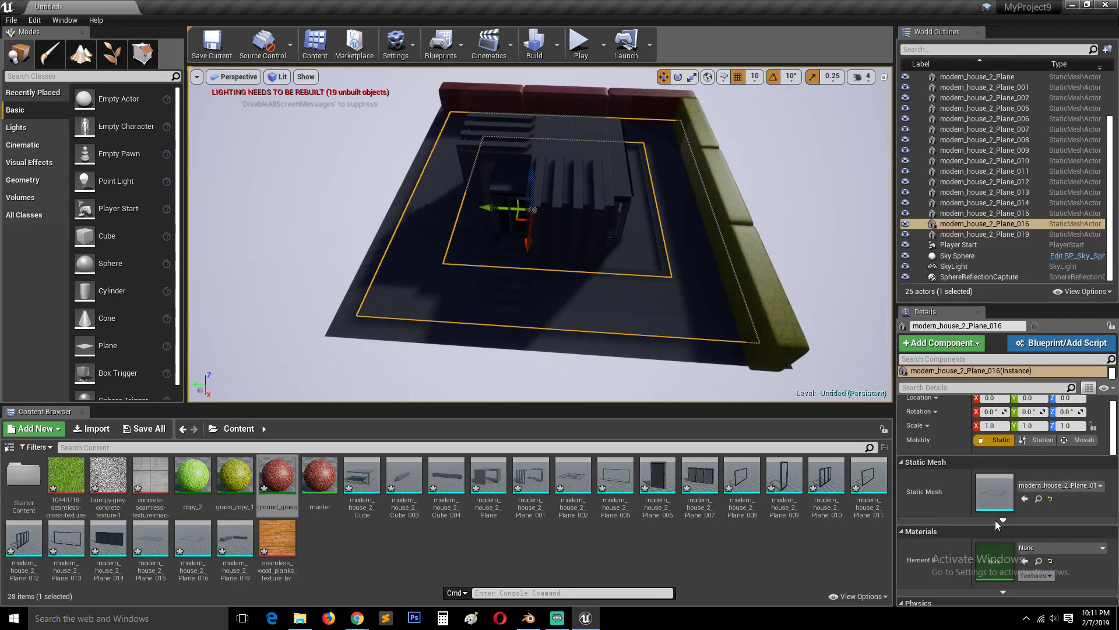
pyautogui.click(278, 477)
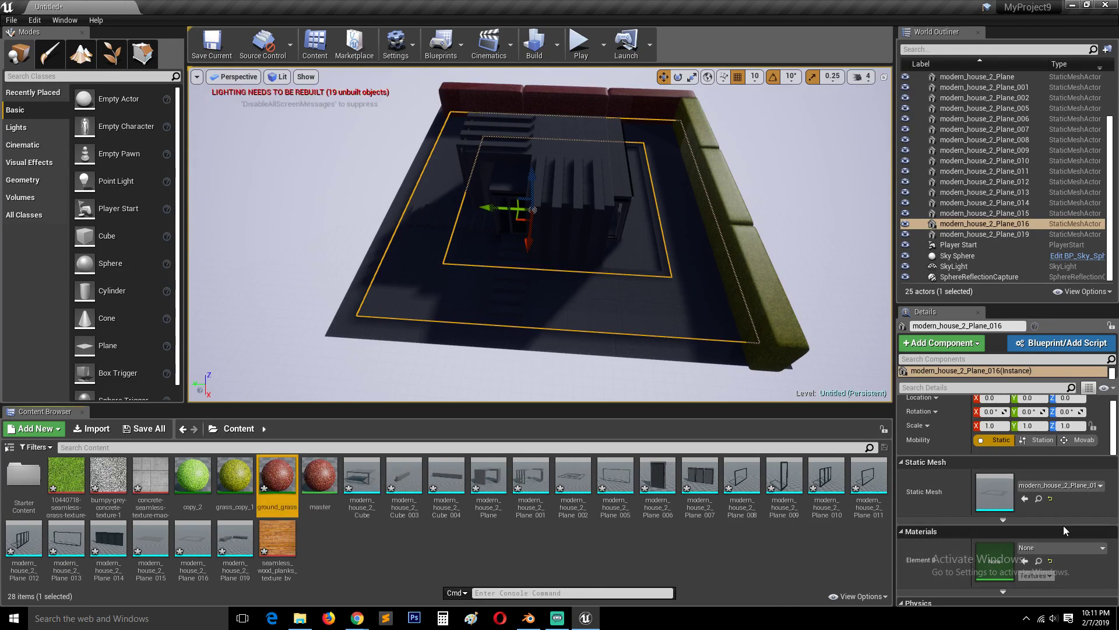
pyautogui.click(1024, 564)
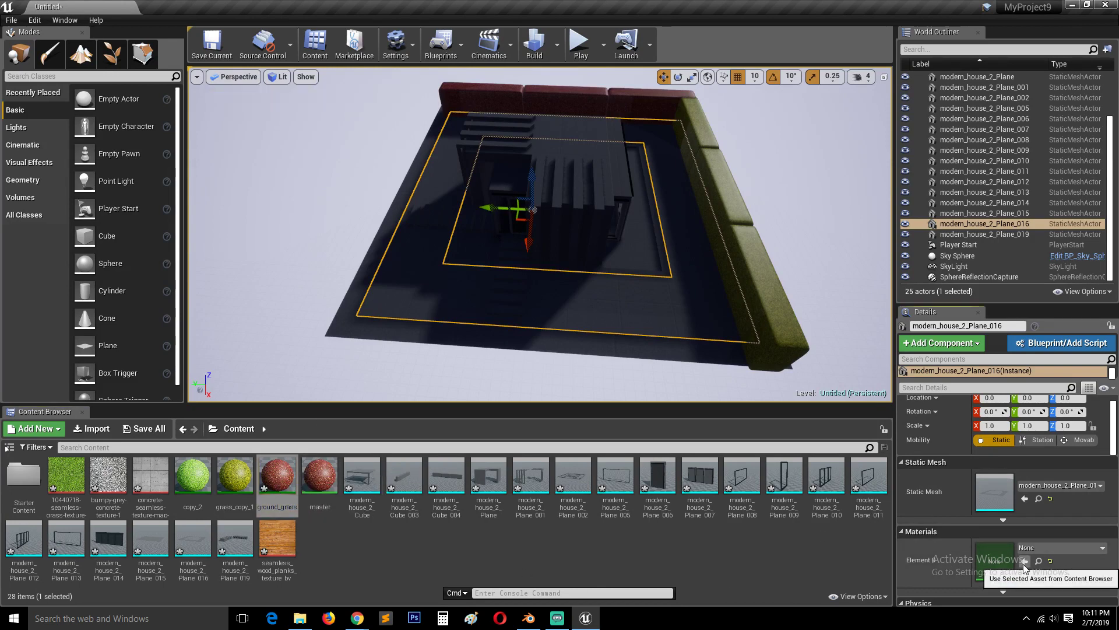
# Enable the Param color override in the ground_grass instance and set it to a near-neutral grey with a value of about 0.22
pyautogui.keyDown('alt'); pyautogui.moveTo(342, 282); pyautogui.dragTo(556, 355); pyautogui.keyUp('alt')
pyautogui.scroll(4, 368, 323)
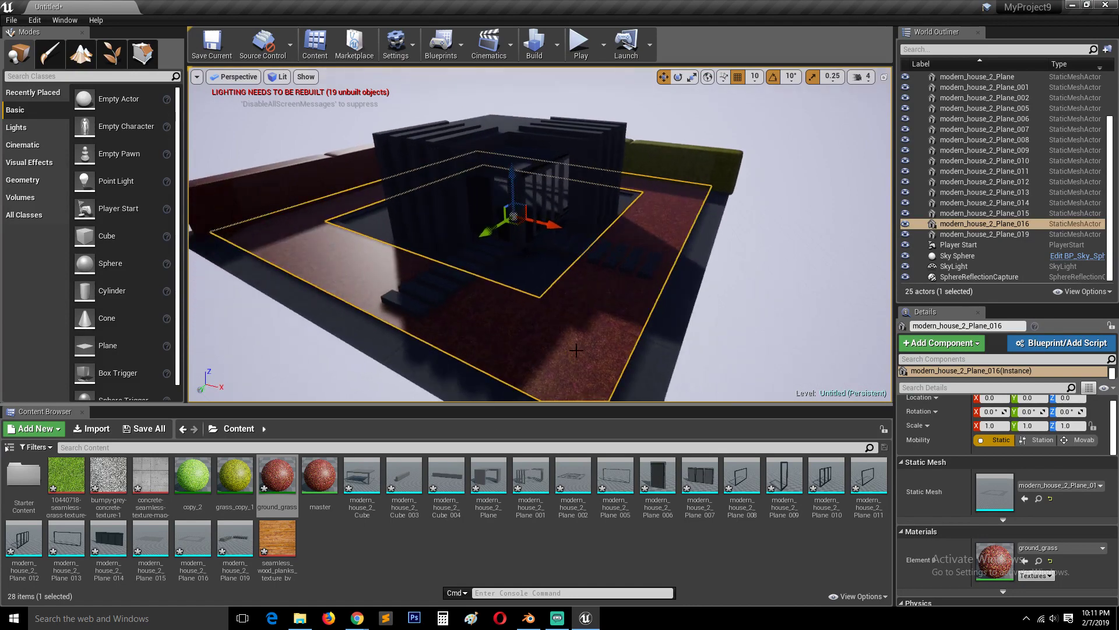
pyautogui.doubleClick(276, 478)
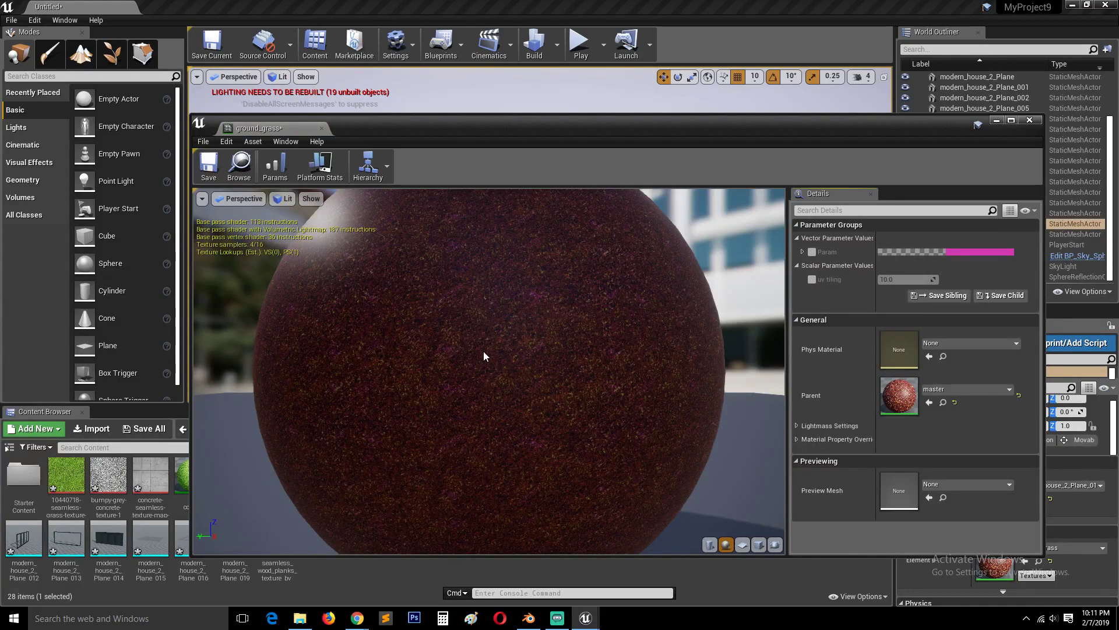
pyautogui.click(812, 252)
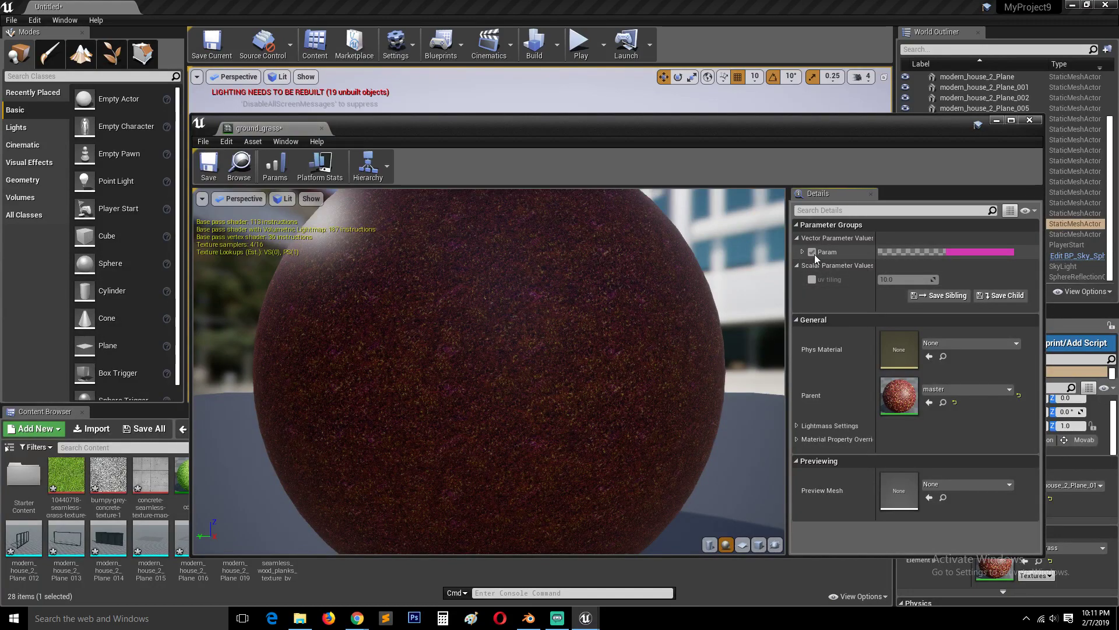
pyautogui.click(965, 252)
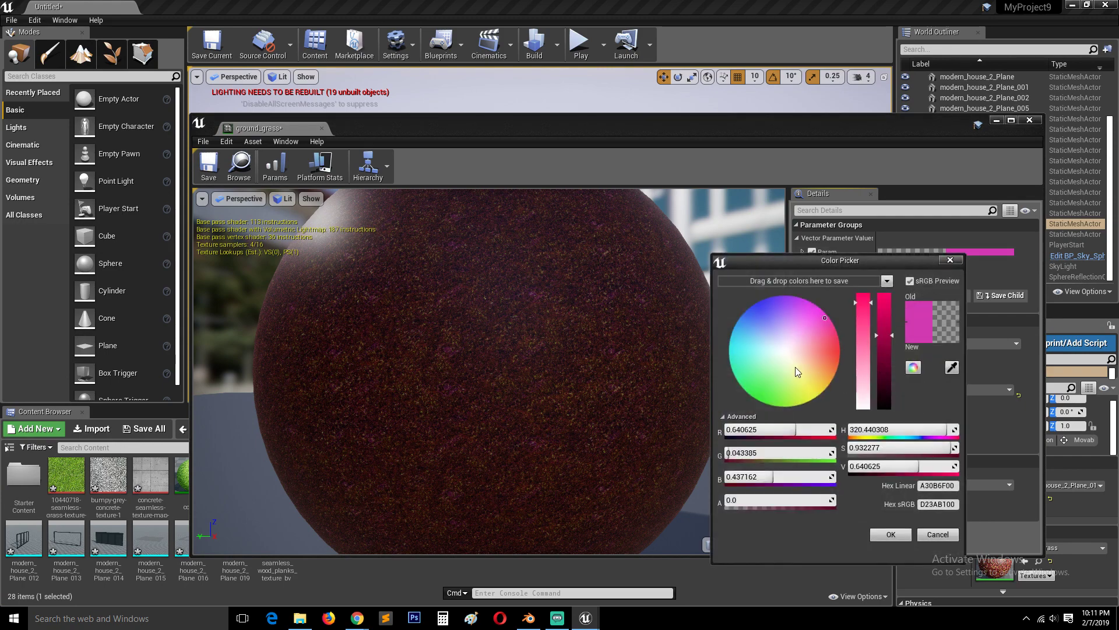
pyautogui.click(786, 349)
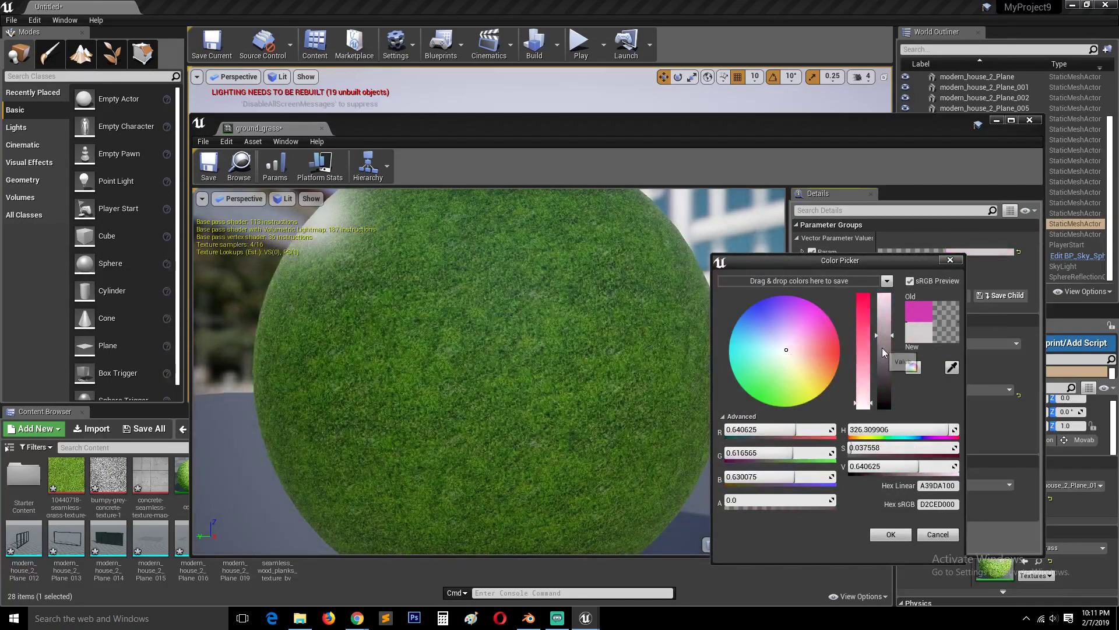
pyautogui.moveTo(882, 348); pyautogui.dragTo(883, 390)
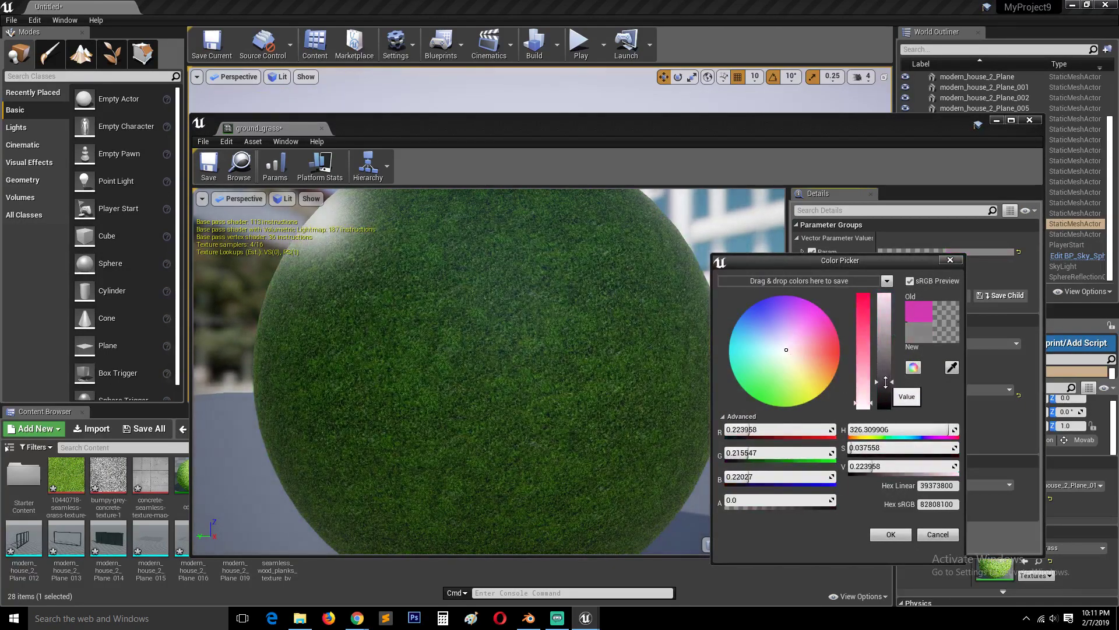
pyautogui.click(909, 532)
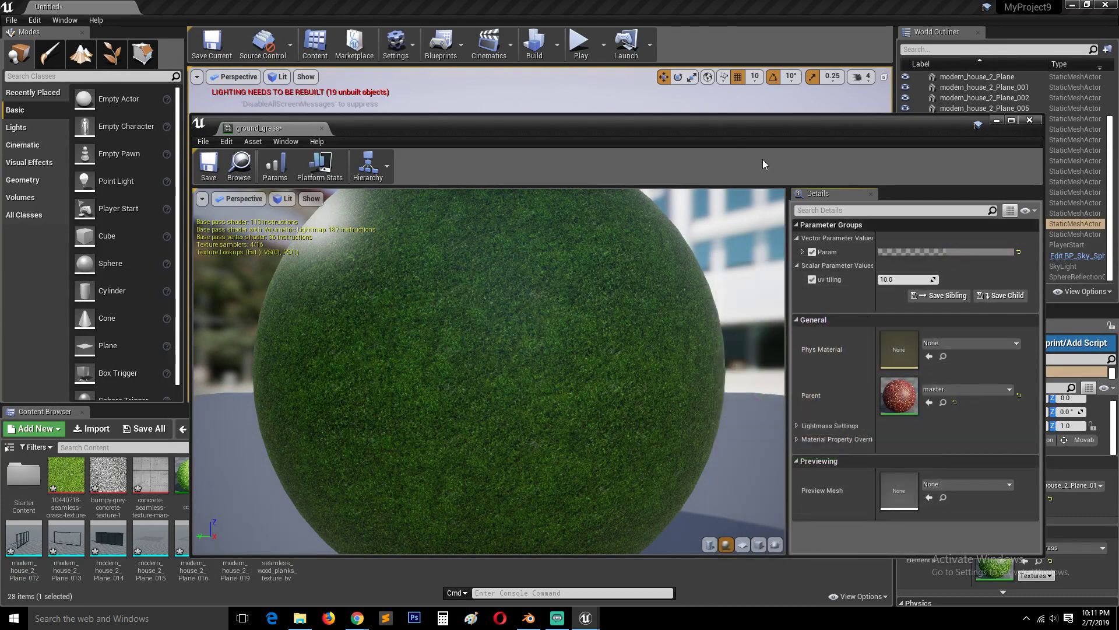
# Enable the uv tiling override in ground_grass, set it to about 3.31, then save and close the instance
pyautogui.moveTo(733, 123); pyautogui.dragTo(369, 328)
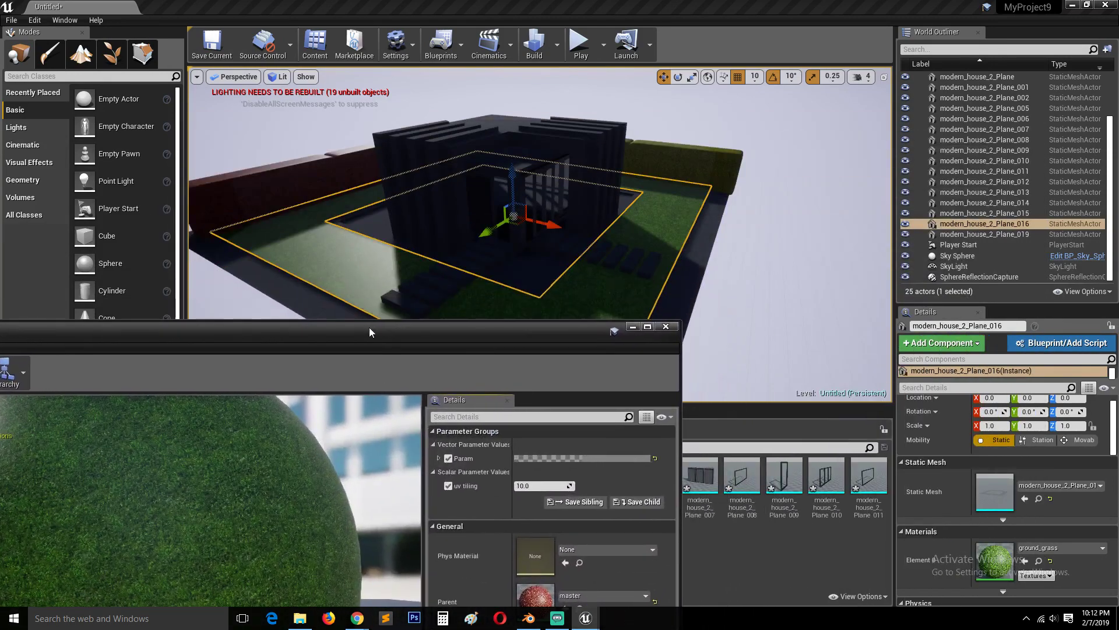
pyautogui.moveTo(539, 485); pyautogui.dragTo(461, 485)
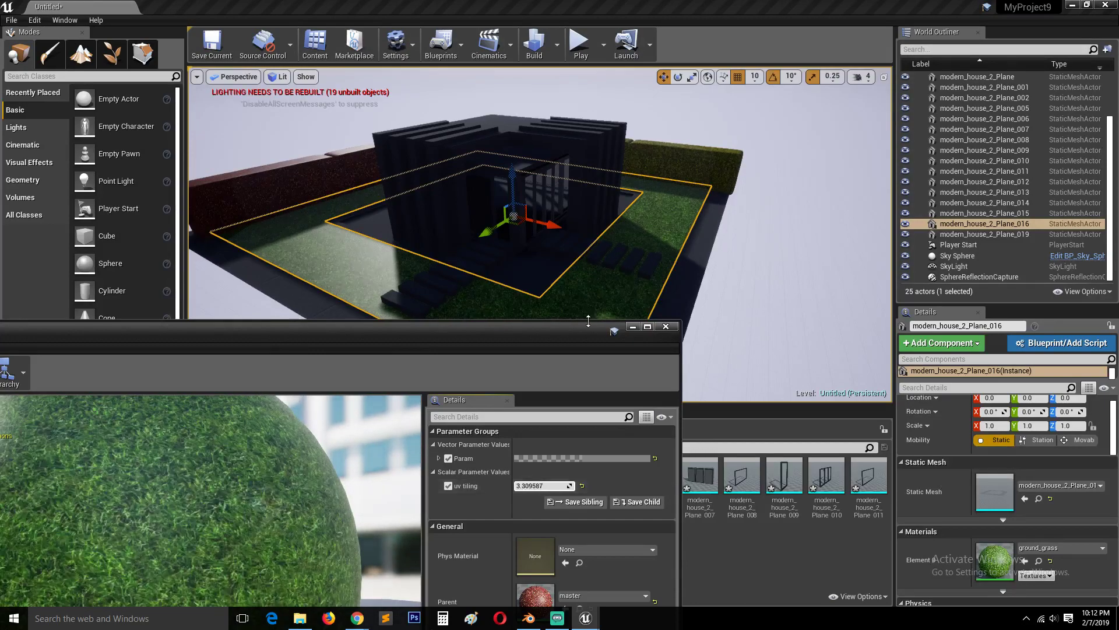
pyautogui.moveTo(589, 343); pyautogui.dragTo(779, 169)
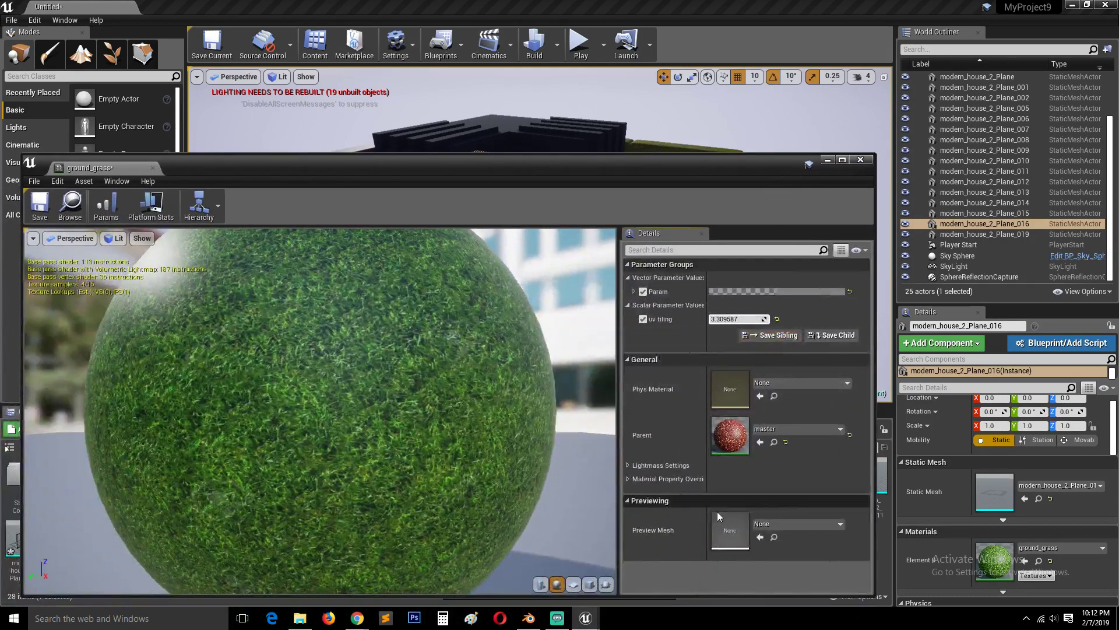
pyautogui.moveTo(730, 198); pyautogui.dragTo(838, 124)
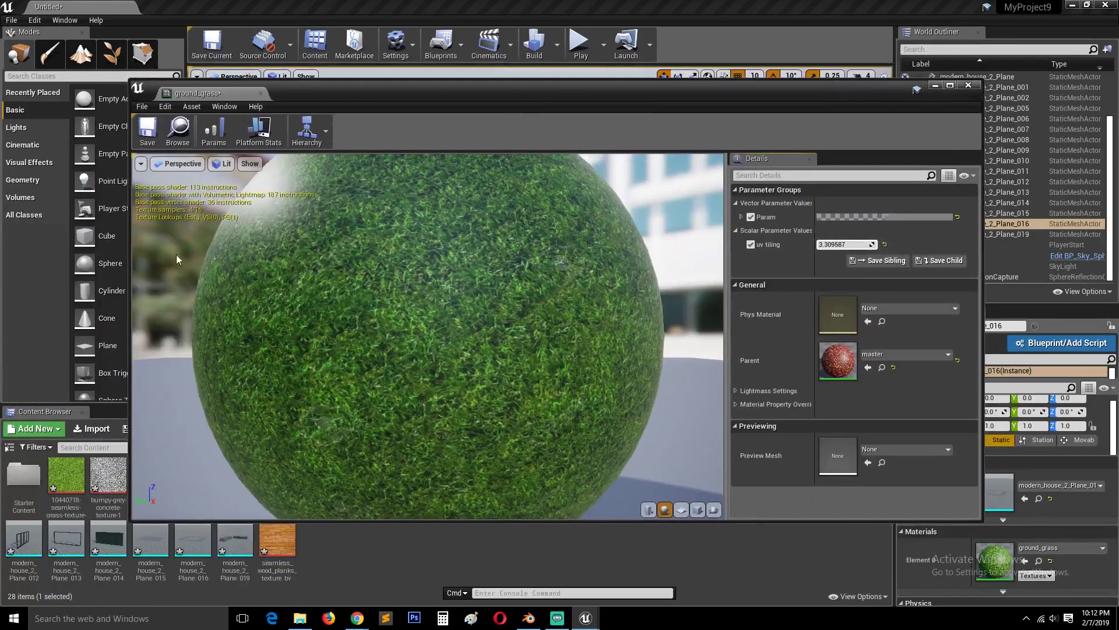
pyautogui.click(147, 128)
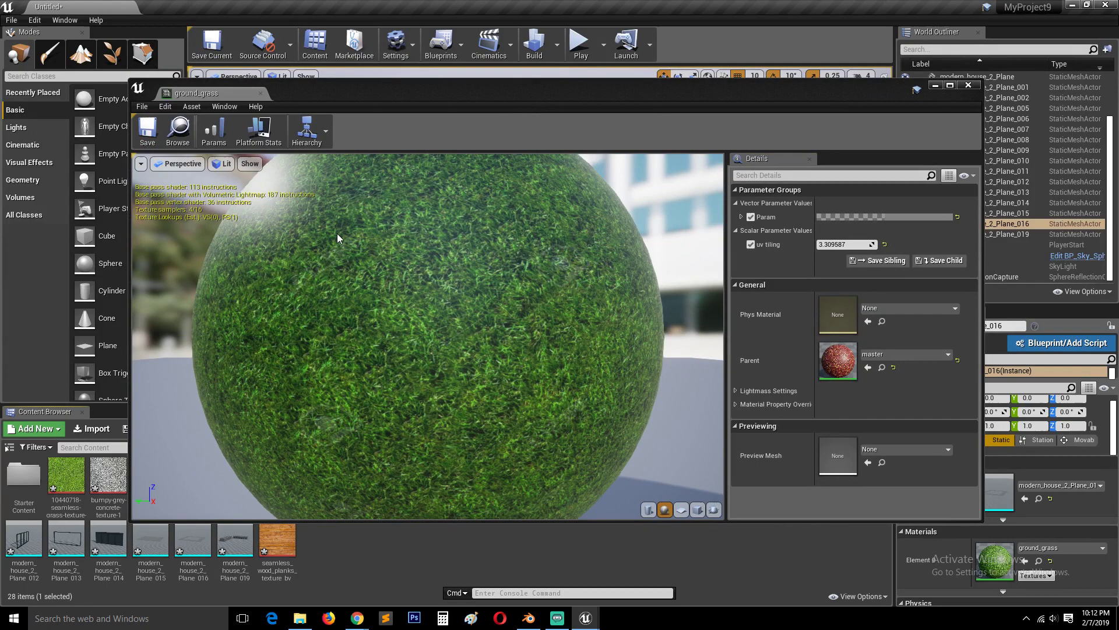
pyautogui.click(260, 94)
# Examine the textured lawn around the house and switch to Blender to compare it with the reference model's grass and hedges
pyautogui.keyDown('alt'); pyautogui.moveTo(449, 315); pyautogui.dragTo(665, 276); pyautogui.keyUp('alt')
pyautogui.press('f')
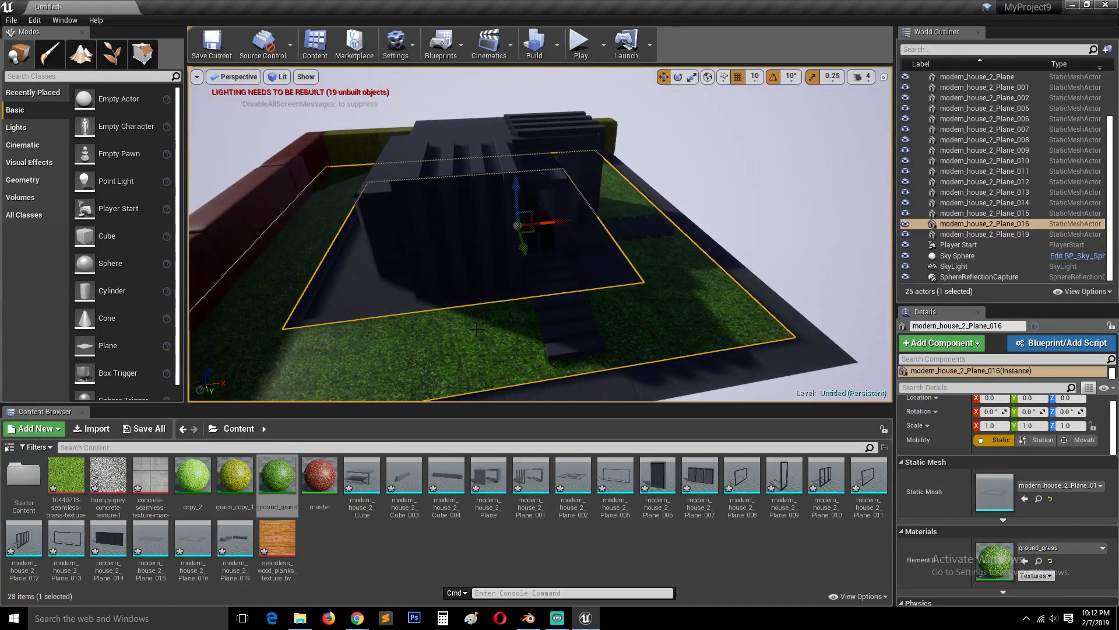
pyautogui.keyDown('alt'); pyautogui.moveTo(419, 327); pyautogui.dragTo(297, 294); pyautogui.keyUp('alt')
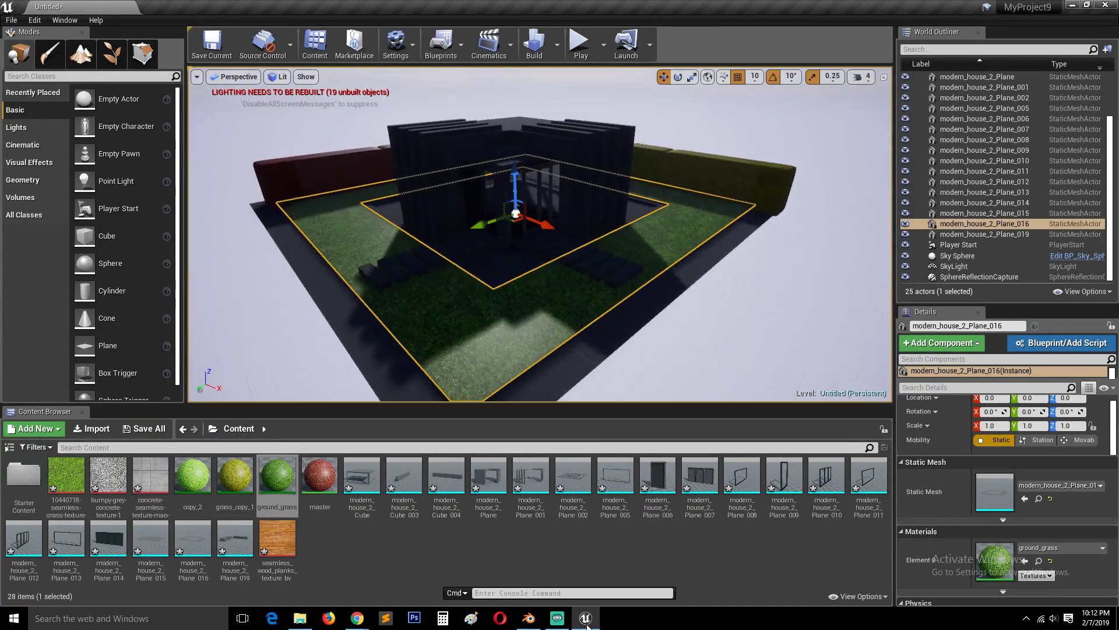
pyautogui.click(529, 618)
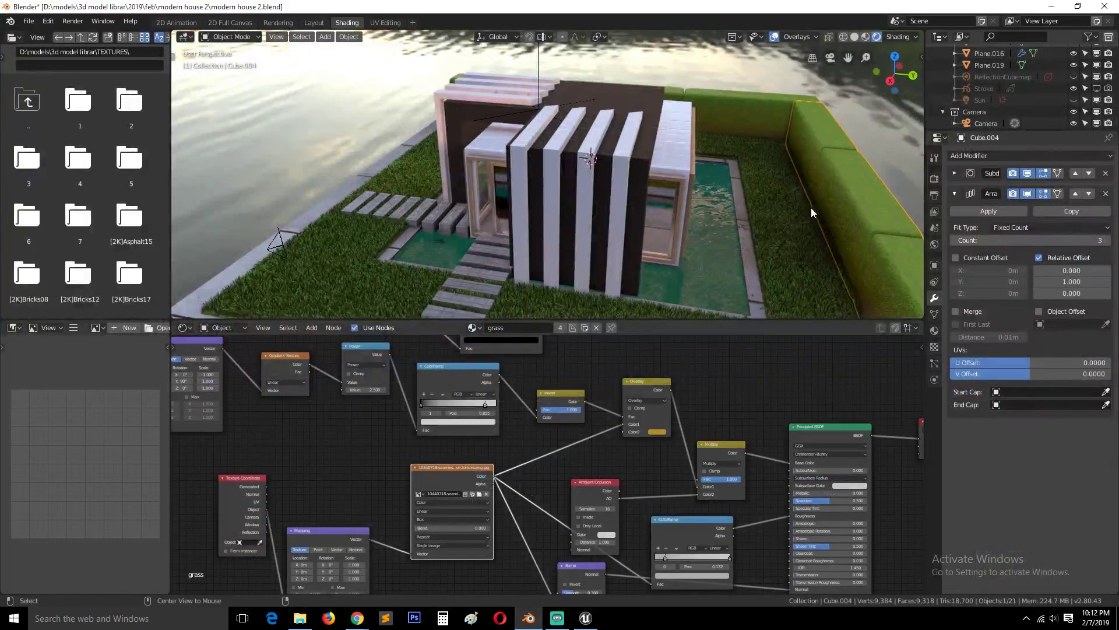
pyautogui.moveTo(784, 215); pyautogui.dragTo(738, 179, button='middle')
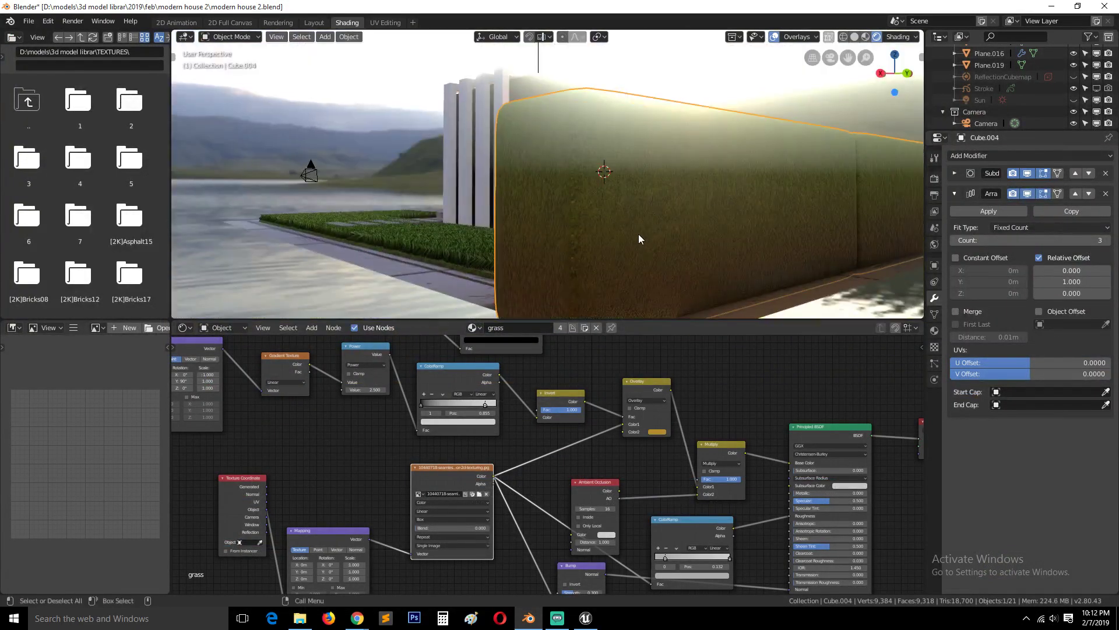
pyautogui.moveTo(639, 233); pyautogui.dragTo(813, 215, button='middle')
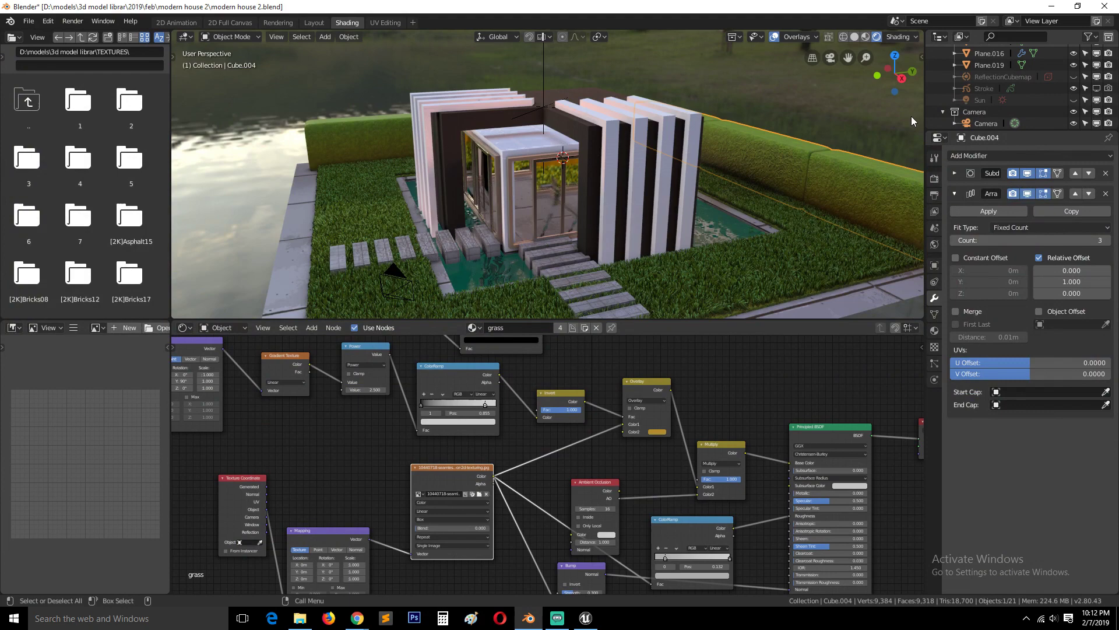